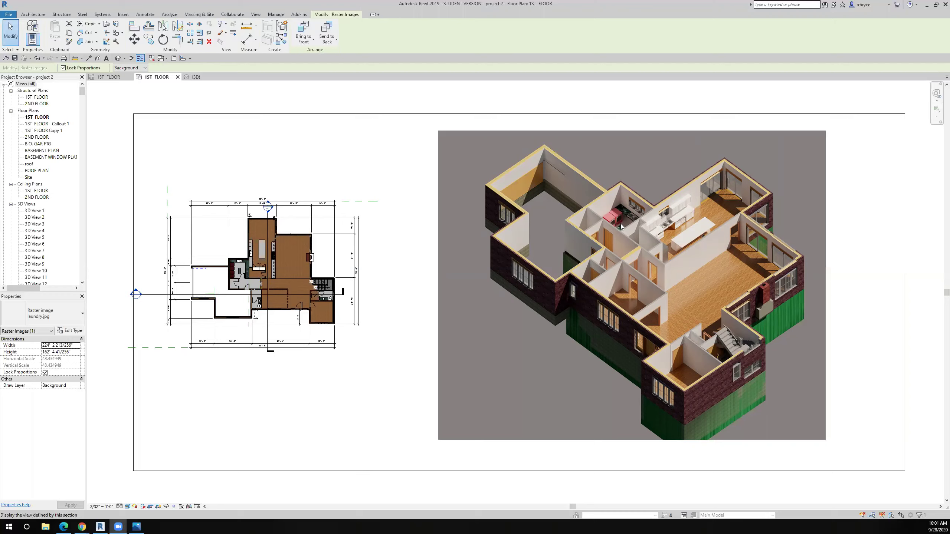
scroll(616, 222, "up", 3)
scroll(621, 223, "up", 3)
scroll(621, 224, "up", 1)
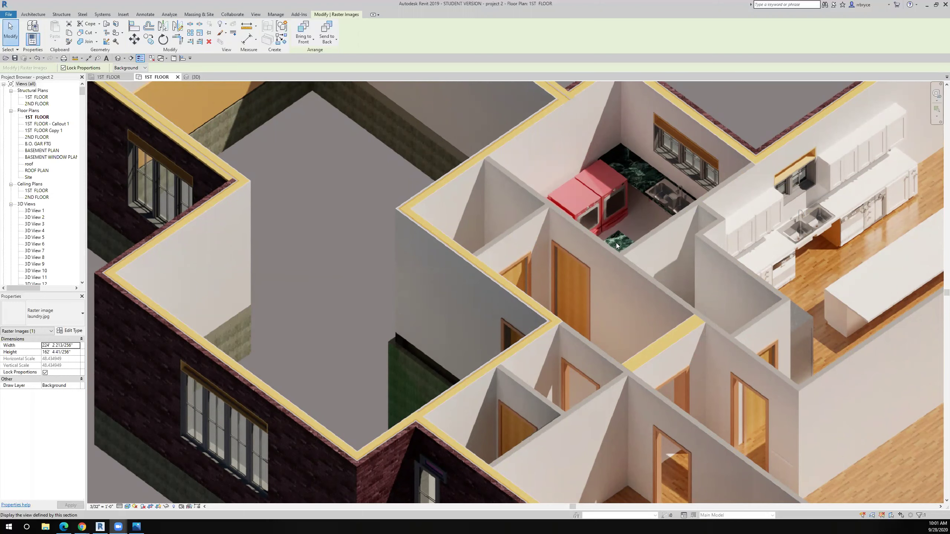
scroll(617, 244, "down", 3)
scroll(616, 243, "down", 3)
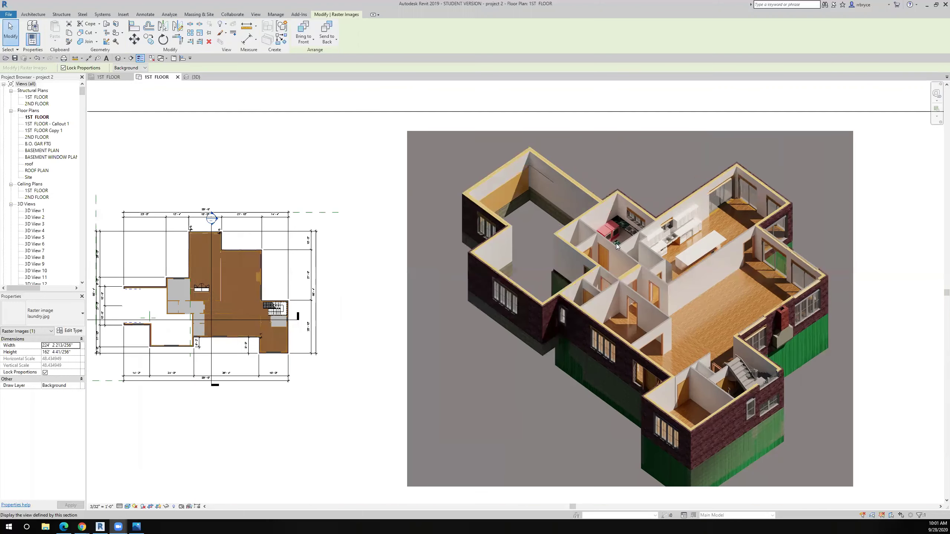
scroll(518, 266, "down", 2)
scroll(358, 287, "up", 3)
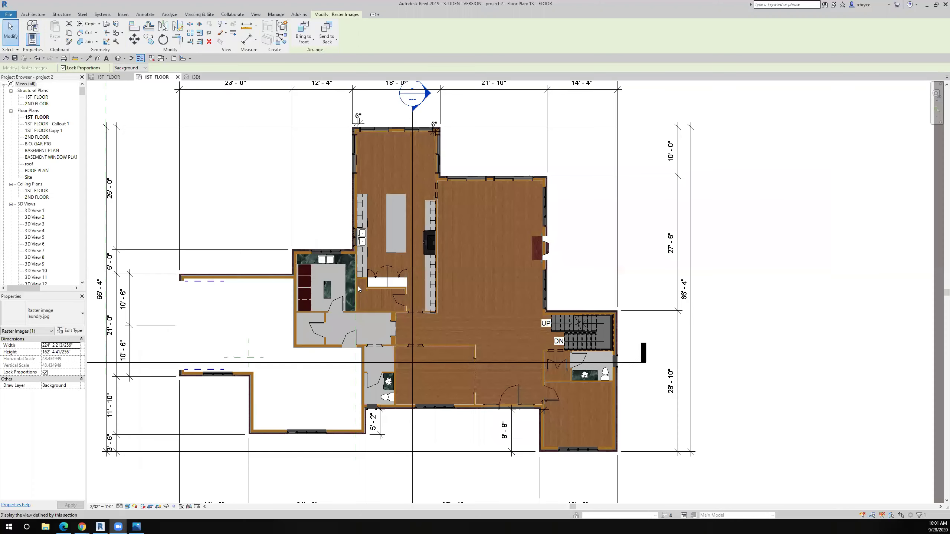
scroll(359, 286, "up", 2)
scroll(332, 316, "down", 2)
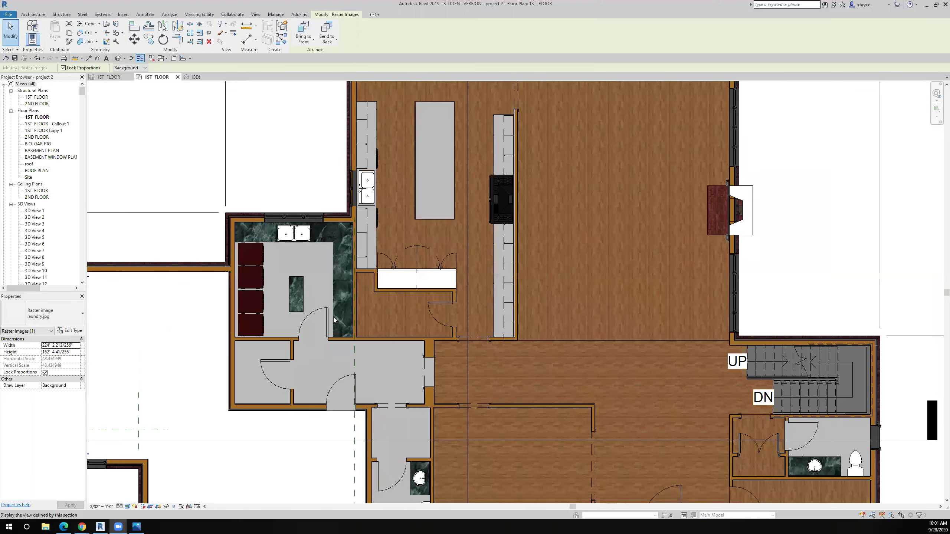
scroll(333, 317, "down", 3)
scroll(372, 312, "down", 2)
scroll(472, 306, "down", 2)
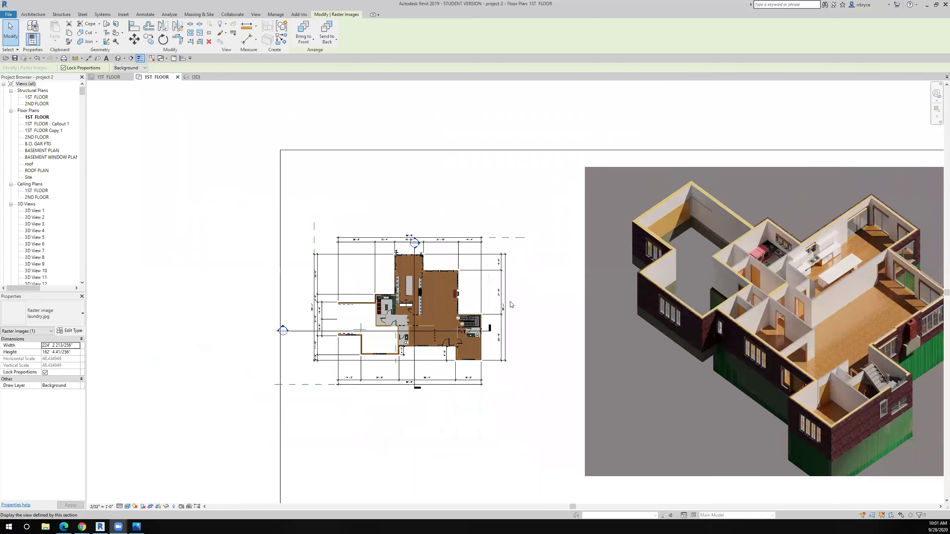
scroll(755, 259, "up", 5)
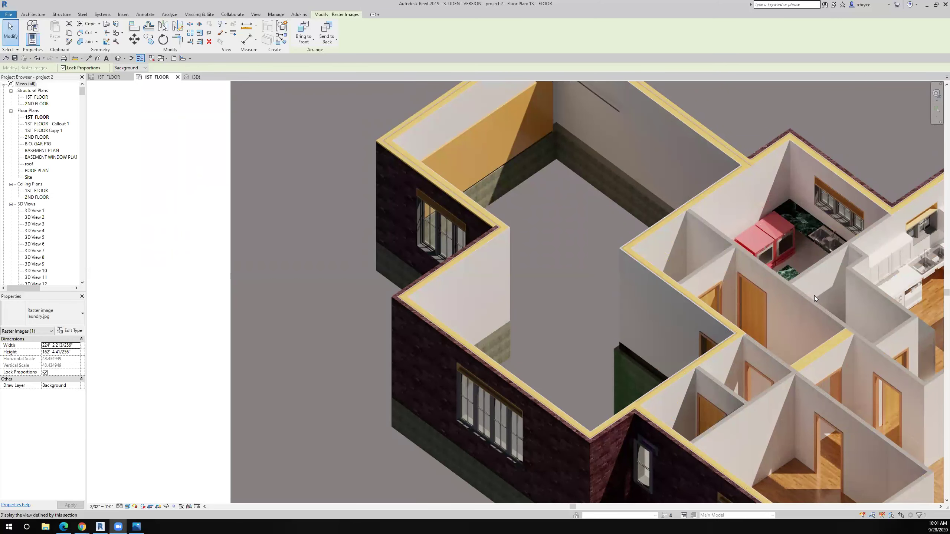
scroll(681, 275, "down", 5)
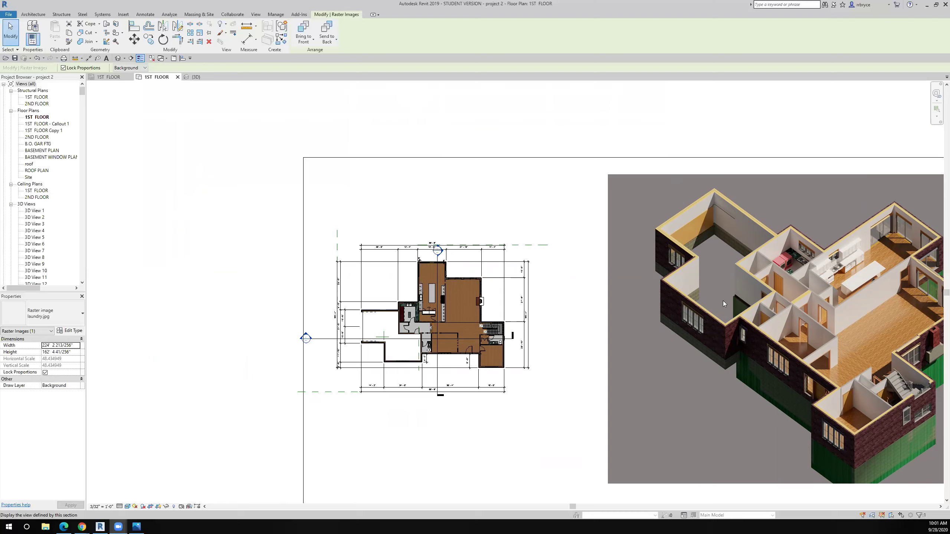
scroll(390, 324, "up", 3)
scroll(387, 324, "up", 2)
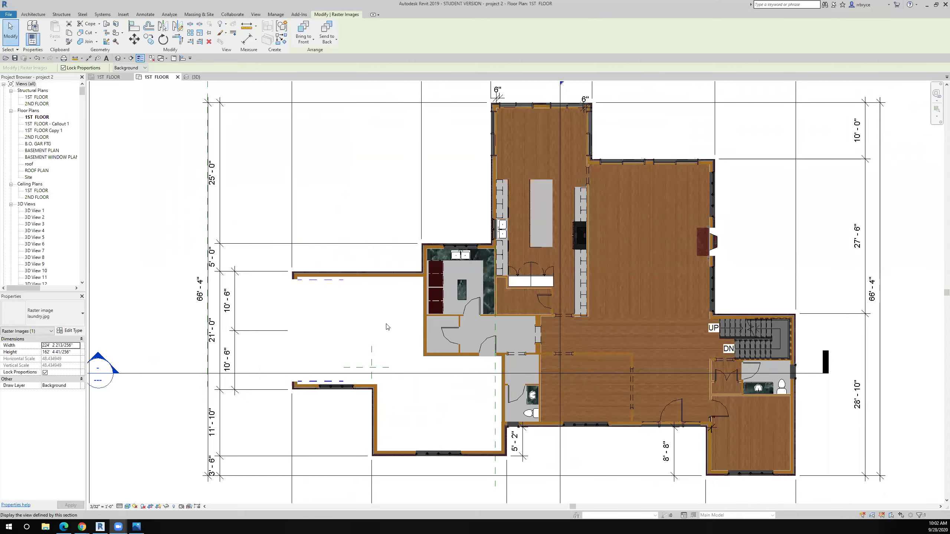
scroll(386, 324, "up", 2)
Create a Model In-Place element in the Floors category, keeping the default name.
middle_click_drag(346, 300, 313, 253)
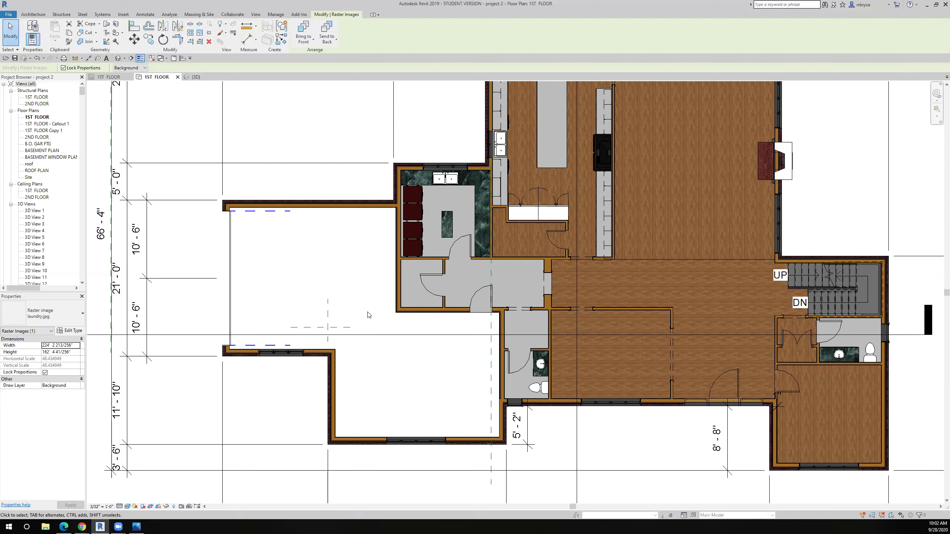
left_click(42, 16)
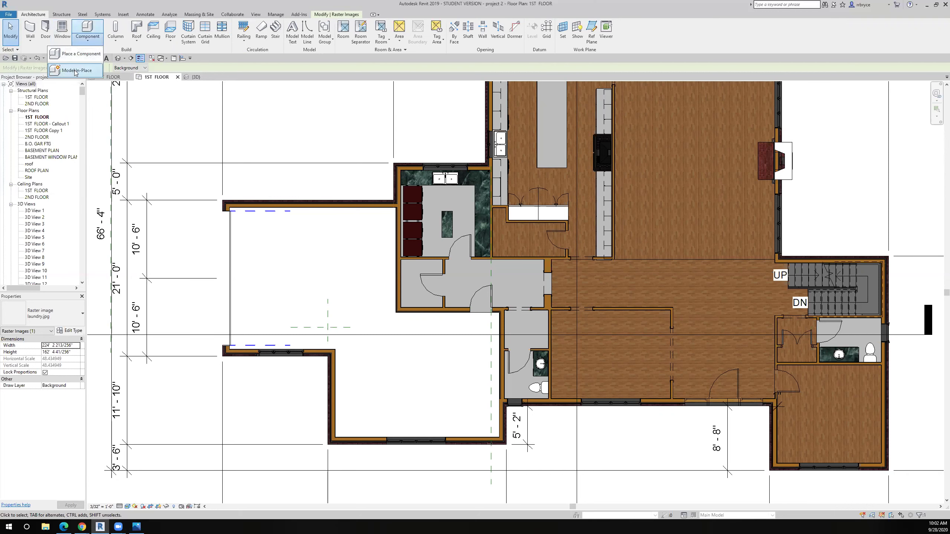
left_click(75, 72)
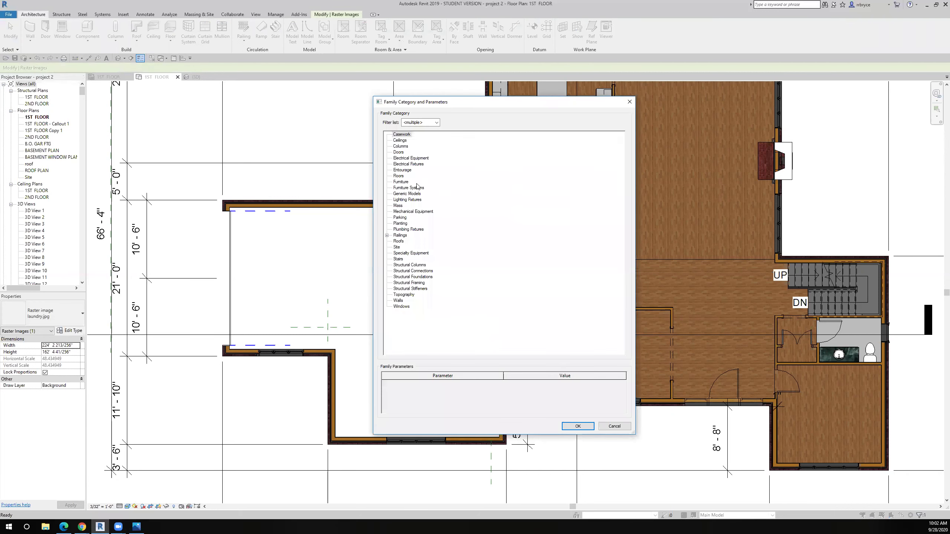
left_click(399, 177)
left_click(578, 426)
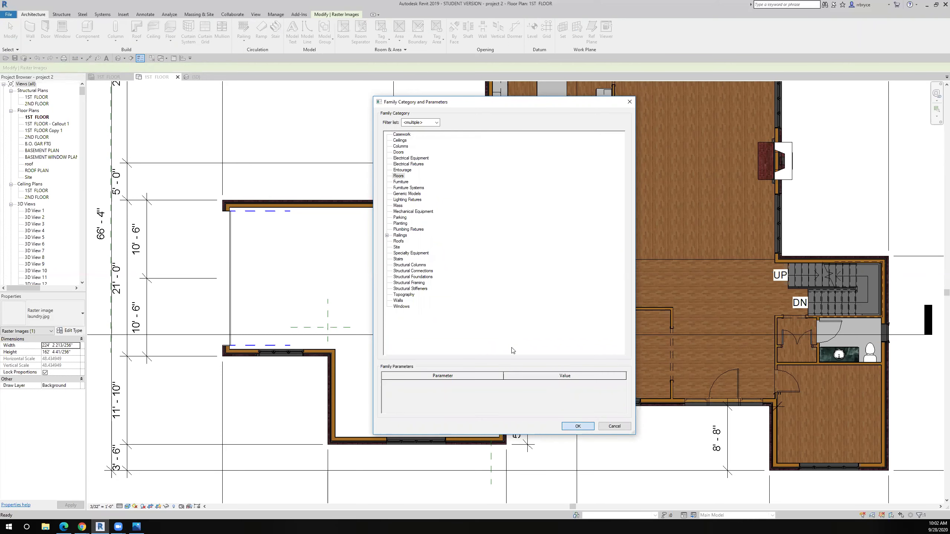
left_click(400, 293)
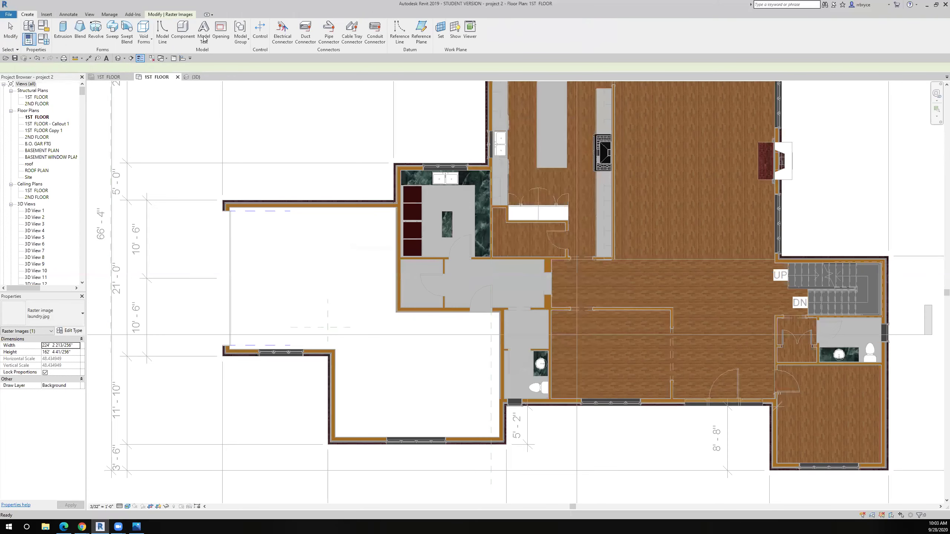
Sketch an extrusion rectangle along the garage wall from the wall corner.
left_click(64, 36)
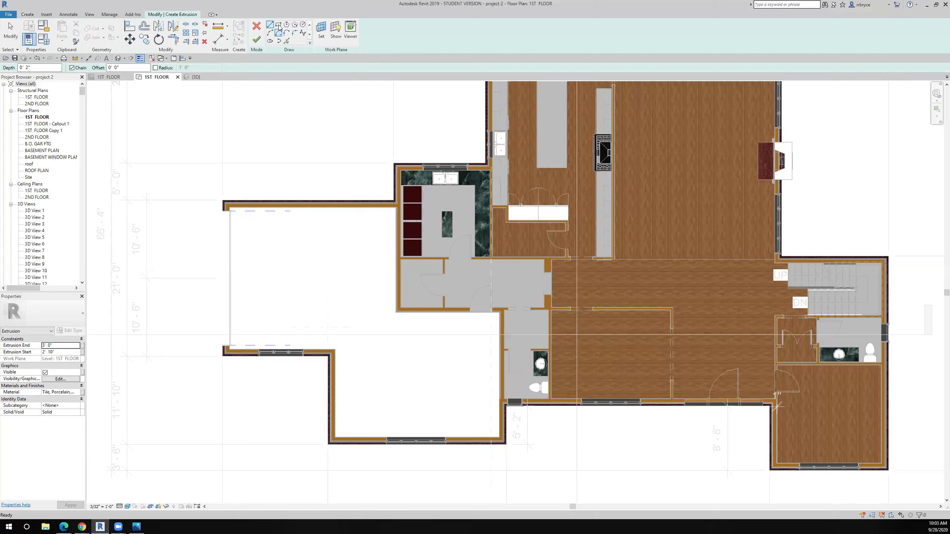
scroll(394, 217, "up", 2)
scroll(394, 217, "up", 2)
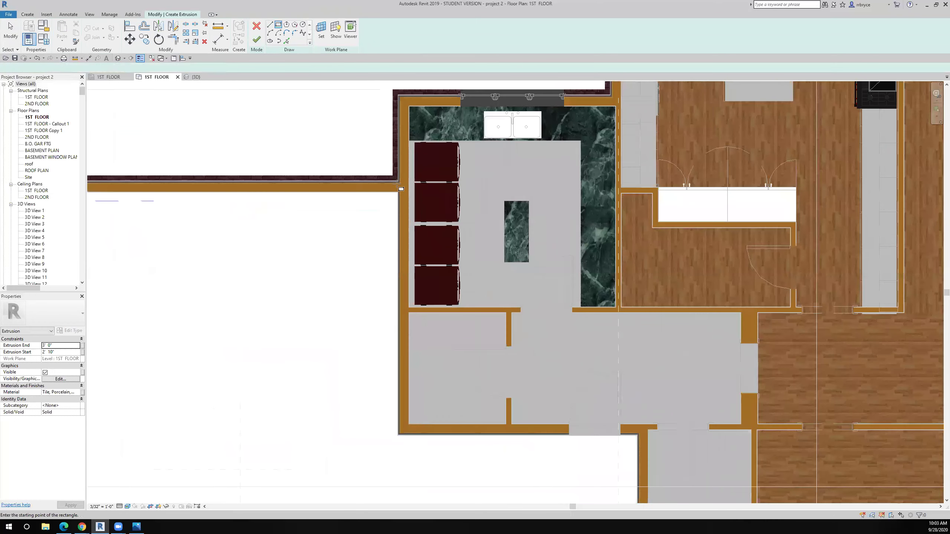
scroll(403, 187, "up", 2)
scroll(404, 165, "up", 2)
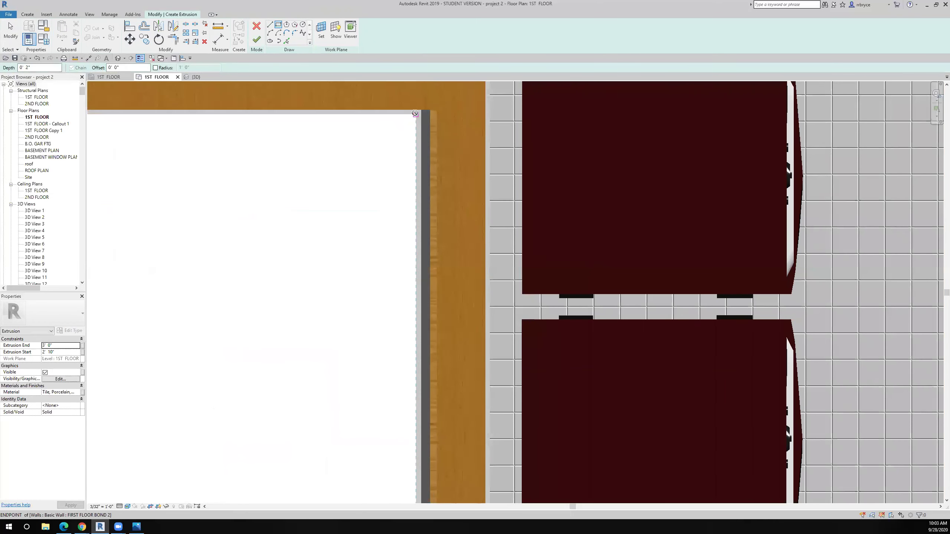
left_click(417, 115)
scroll(274, 303, "down", 3)
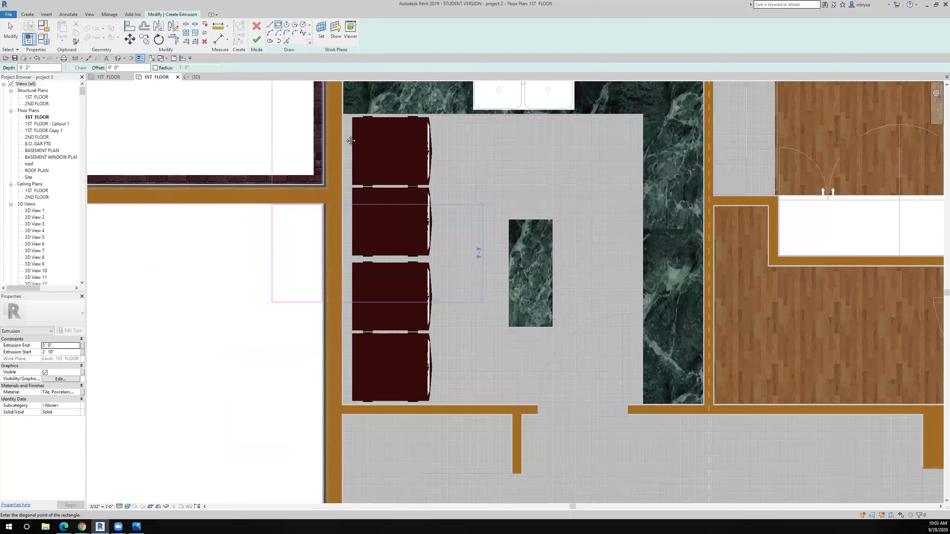
scroll(361, 299, "down", 2)
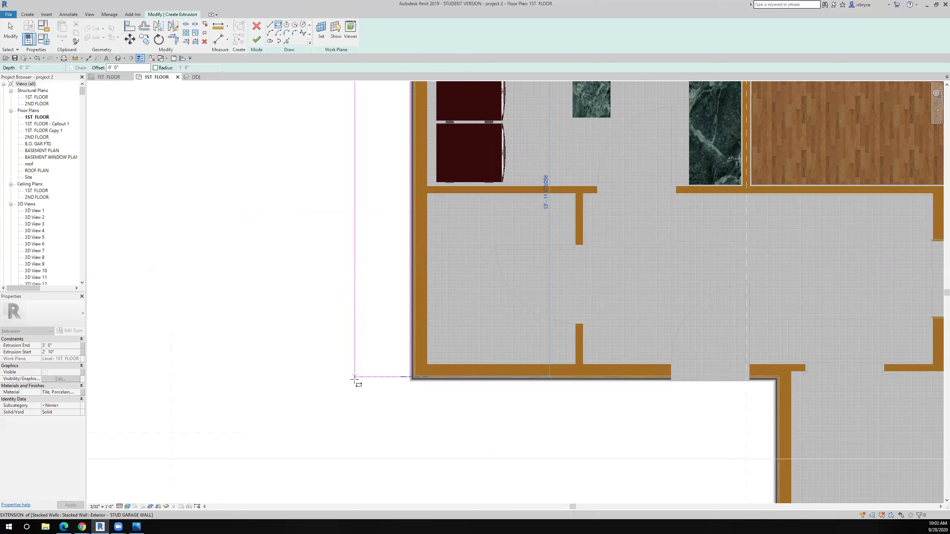
scroll(355, 381, "up", 4)
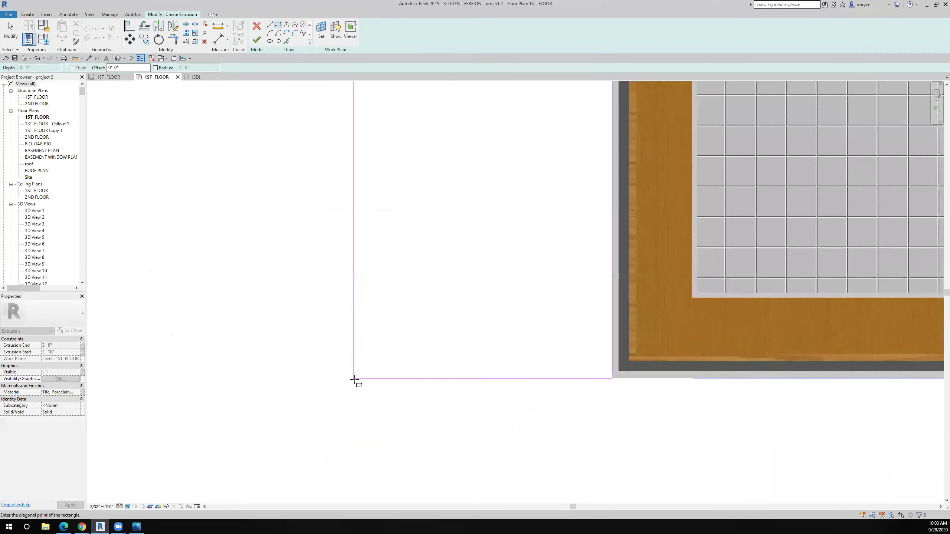
scroll(355, 382, "down", 2)
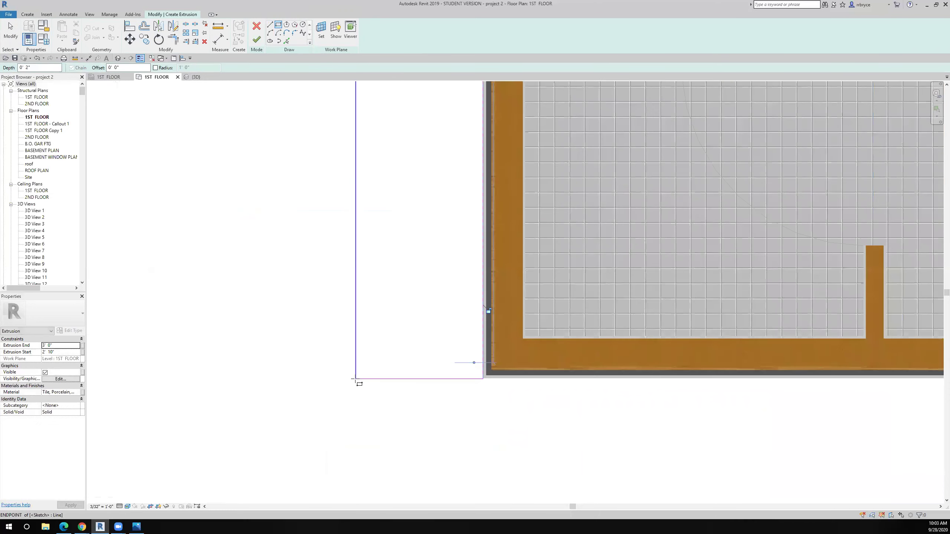
scroll(355, 382, "down", 2)
scroll(355, 382, "down", 2)
scroll(355, 382, "down", 2)
left_click(359, 378)
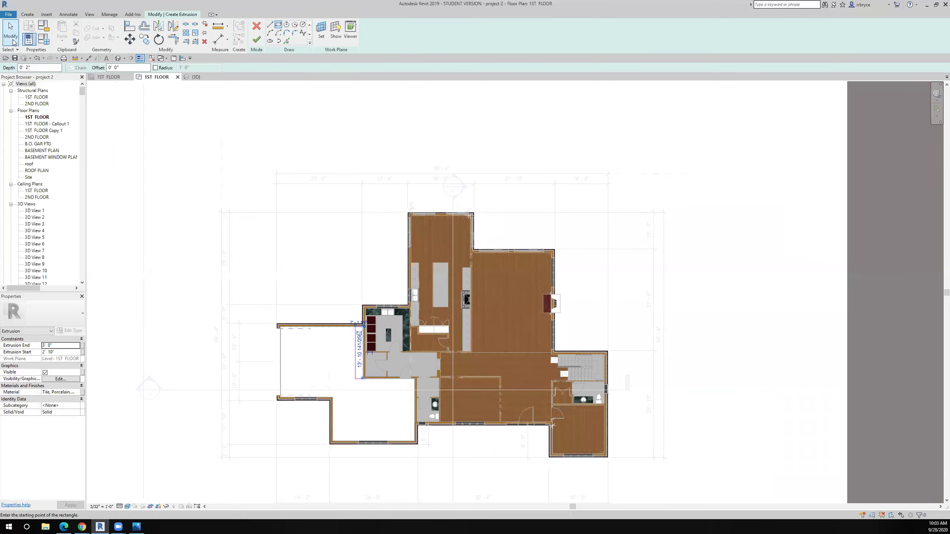
left_click(12, 40)
scroll(360, 379, "up", 3)
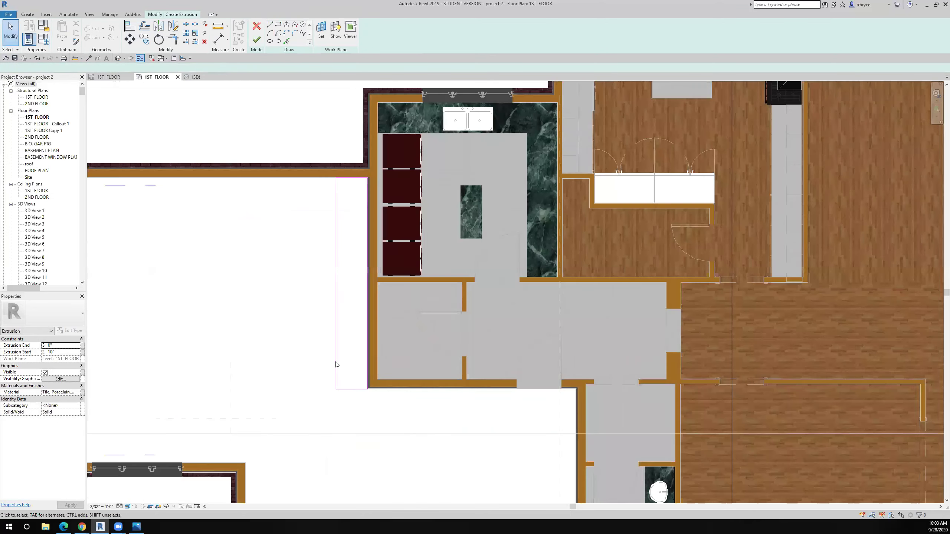
scroll(326, 371, "up", 2)
Change the outline's long-side dimension to 2'.
left_click(314, 361)
scroll(313, 361, "down", 2)
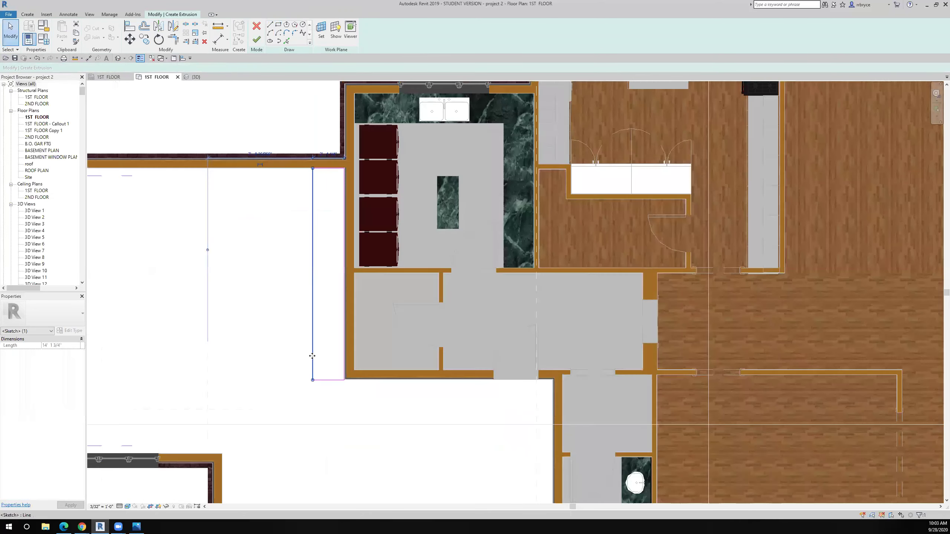
scroll(310, 143, "up", 3)
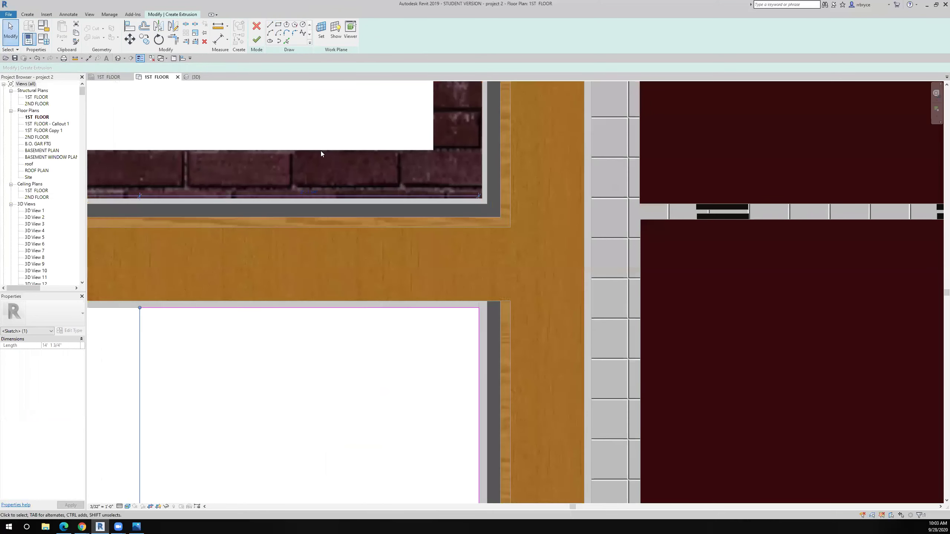
left_click(316, 192)
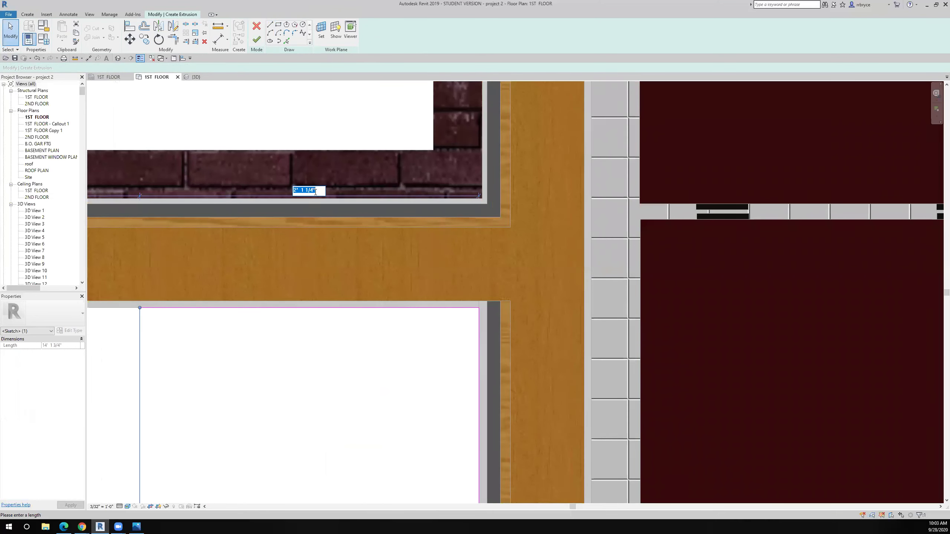
type("2'")
key("Return")
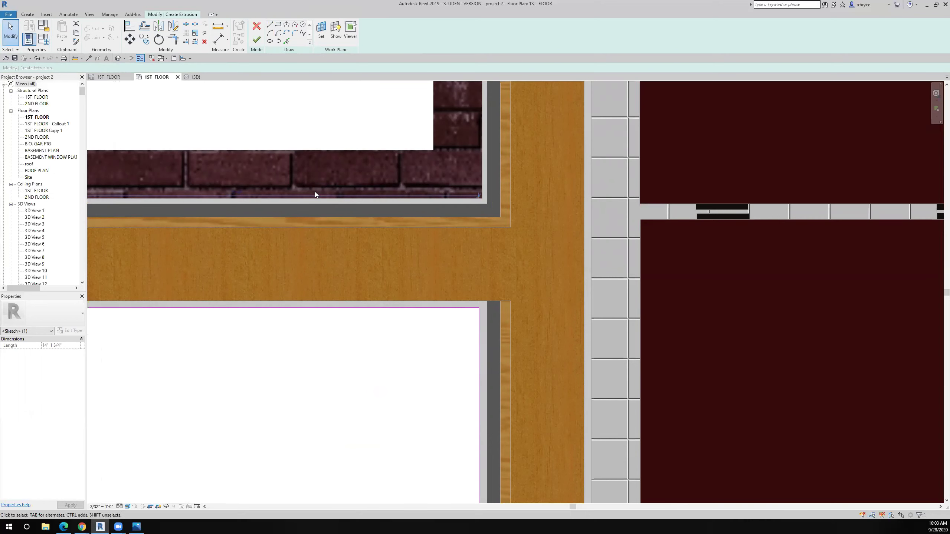
scroll(305, 426, "down", 2)
scroll(305, 426, "down", 2)
middle_click_drag(306, 426, 380, 287)
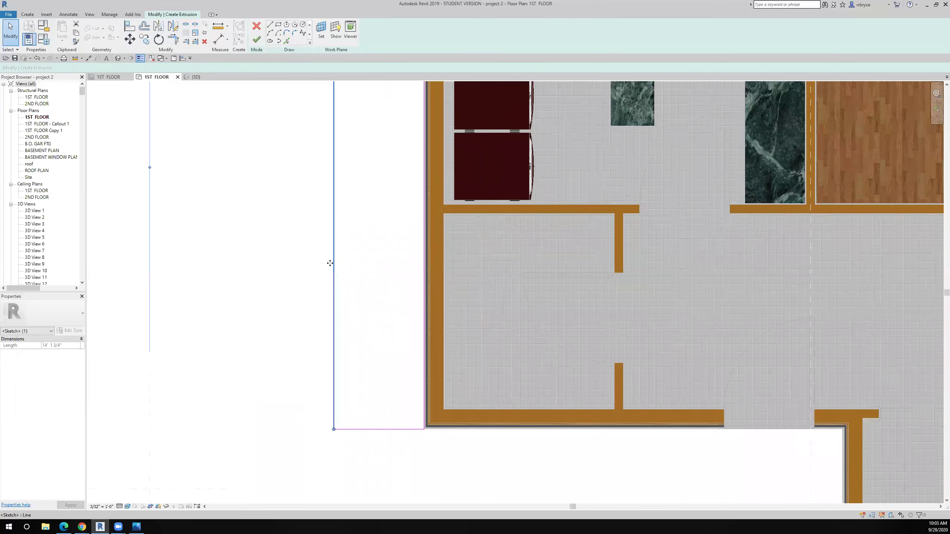
Finish the outline sketch and assign Concrete, Cast-in-Place gray material.
left_click(256, 39)
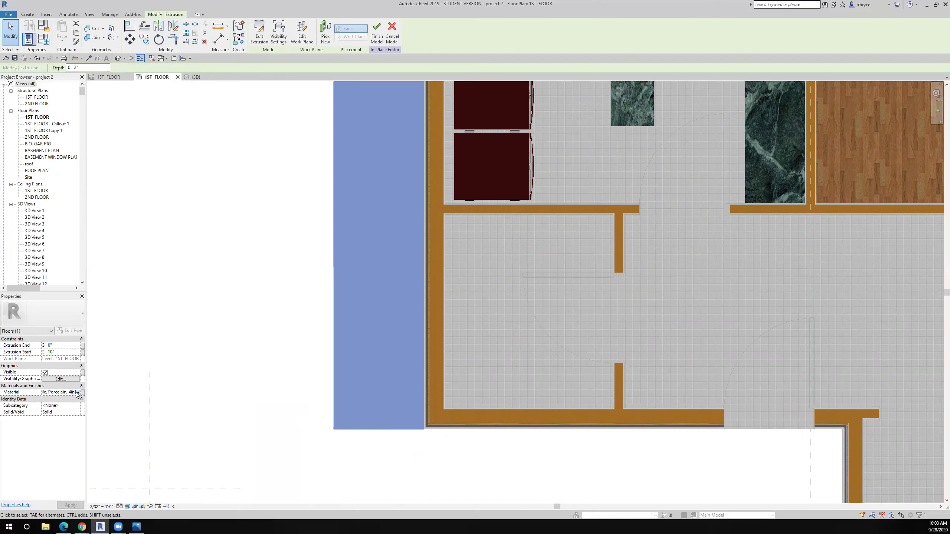
left_click(75, 393)
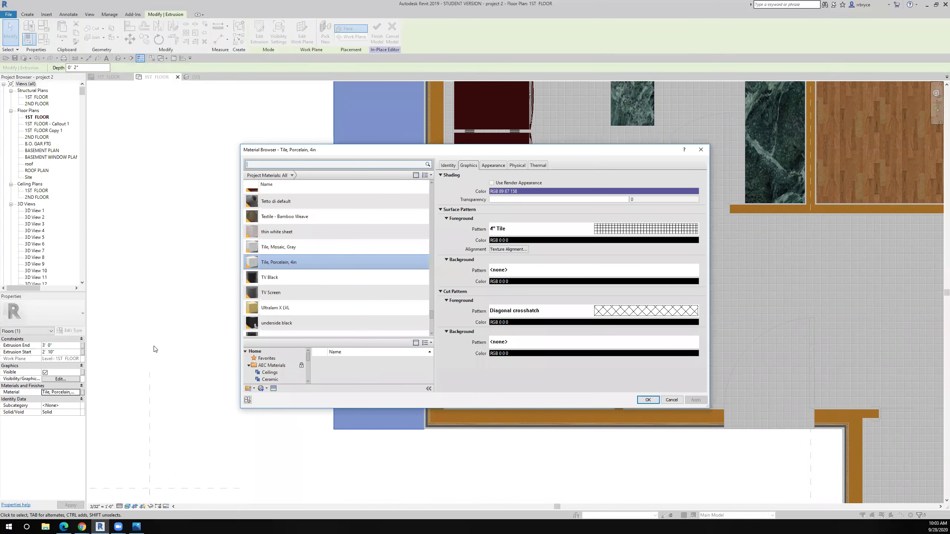
type("conc")
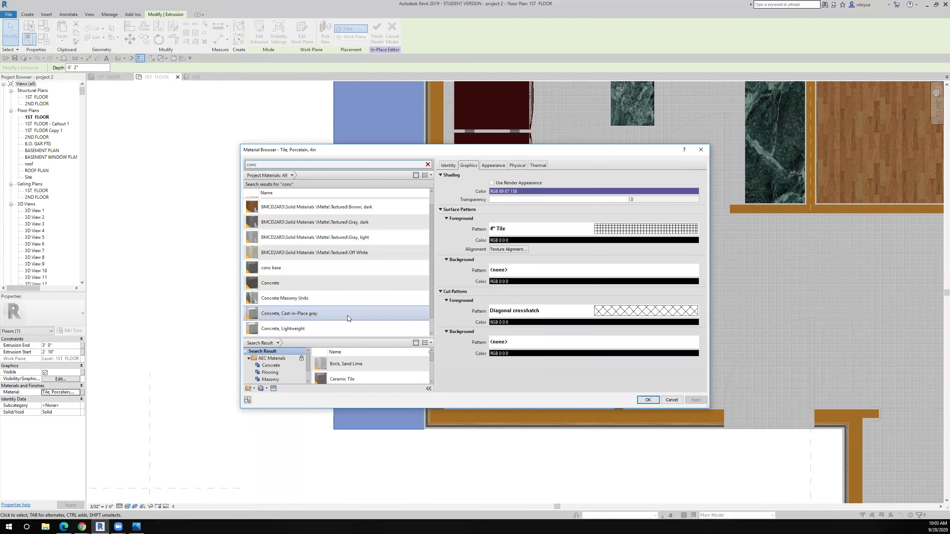
left_click(347, 316)
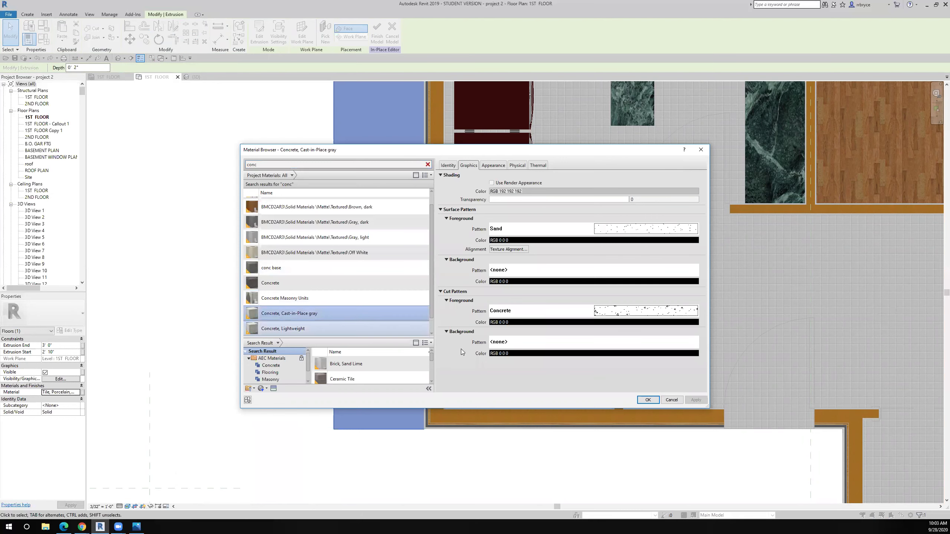
left_click(648, 400)
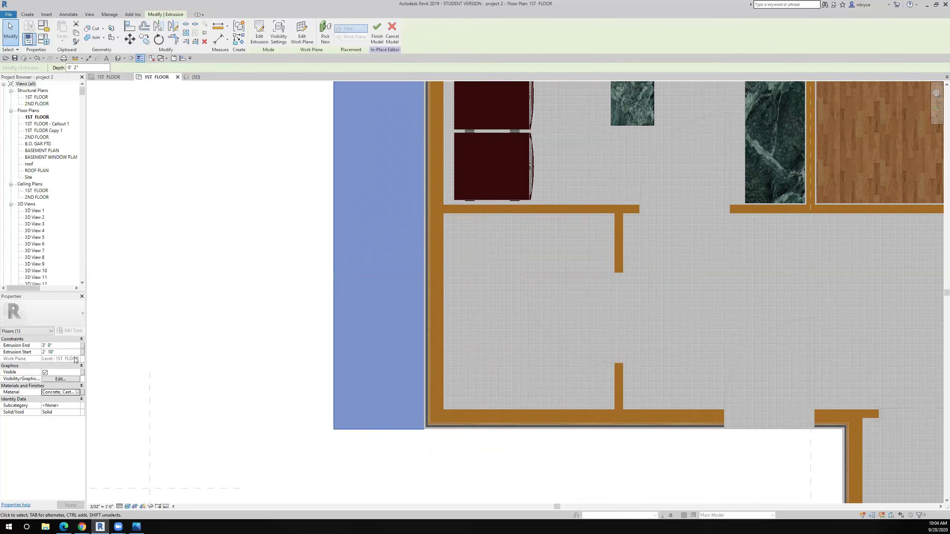
Set Extrusion Start to -2' and End to 1', then finish the model.
left_click(61, 352)
type("-2")
left_click(66, 347)
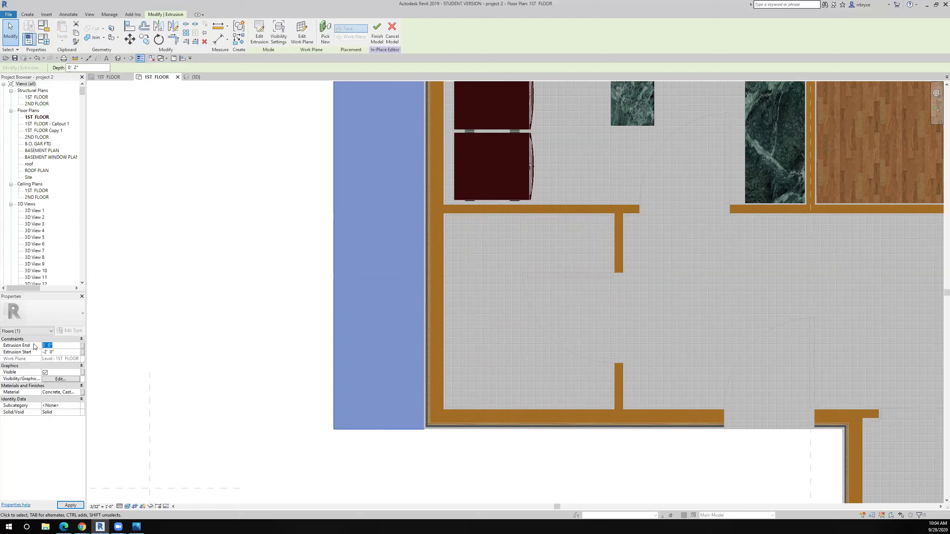
type("1")
left_click(75, 506)
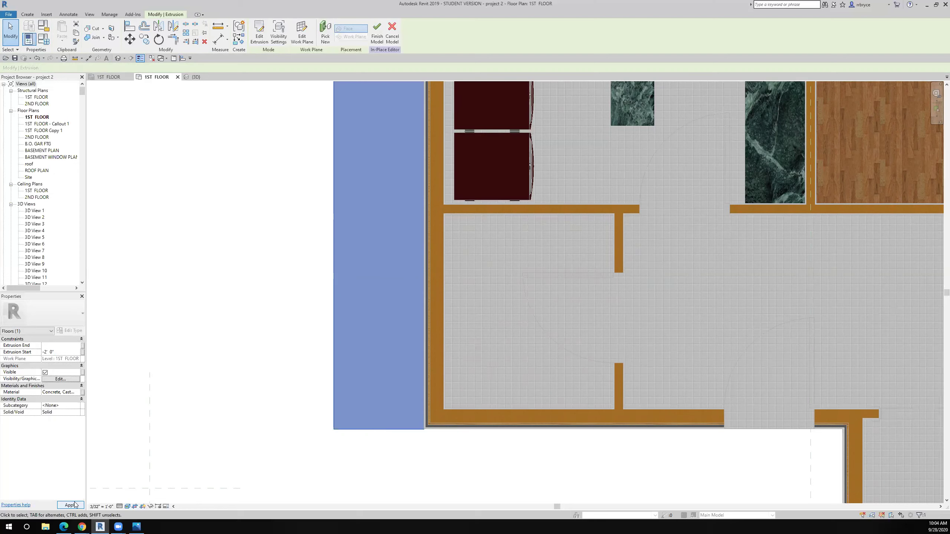
left_click(378, 34)
Move the floor strip so its corner sits at the garage wall corner.
key("Escape")
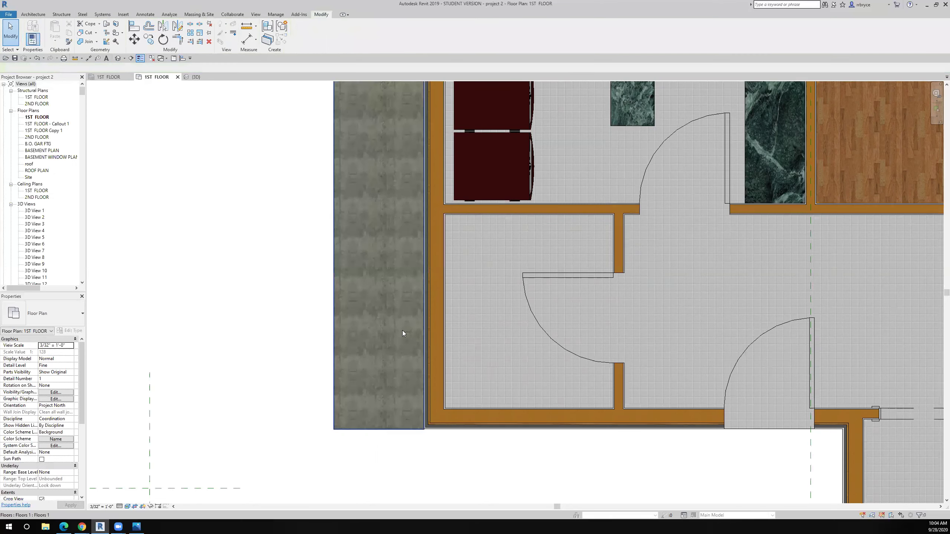
scroll(402, 330, "down", 3)
scroll(321, 261, "down", 2)
scroll(320, 261, "up", 1)
scroll(320, 261, "up", 1)
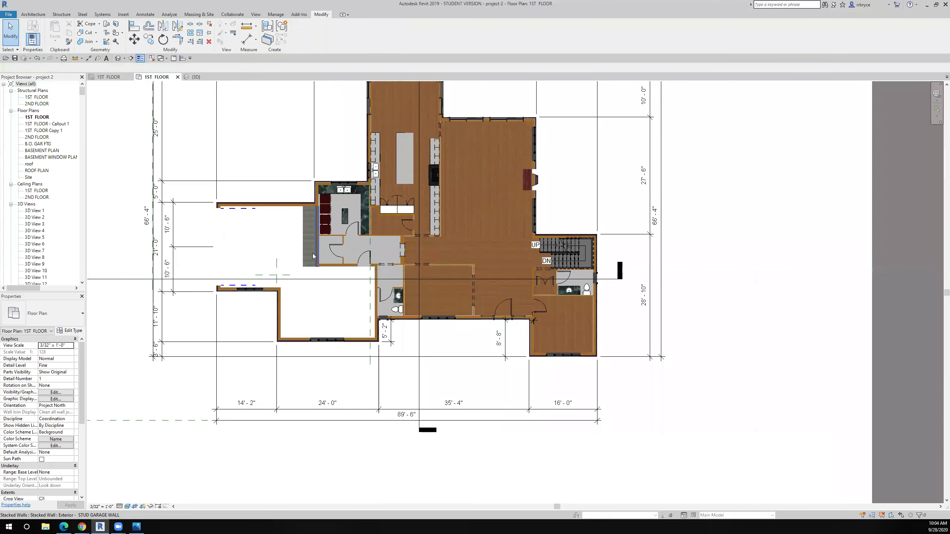
scroll(313, 257, "up", 2)
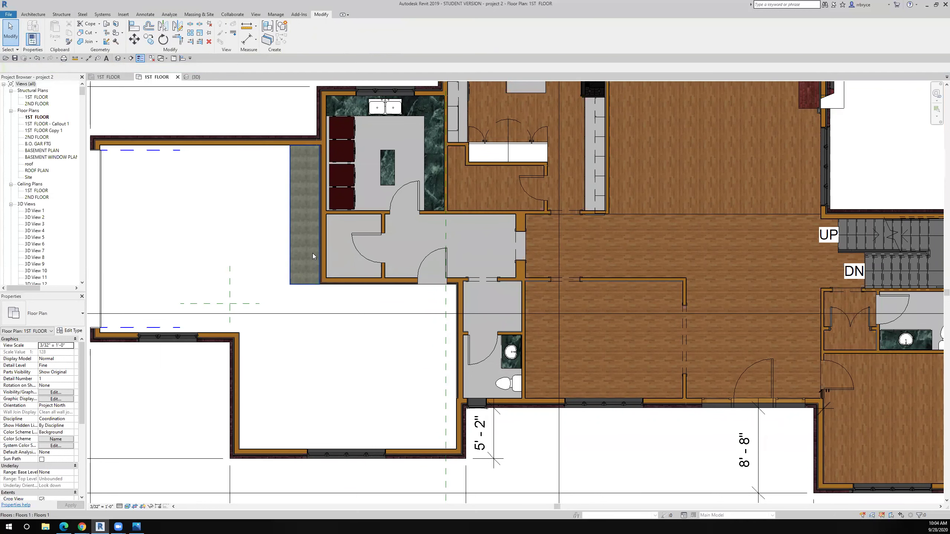
left_click(300, 257)
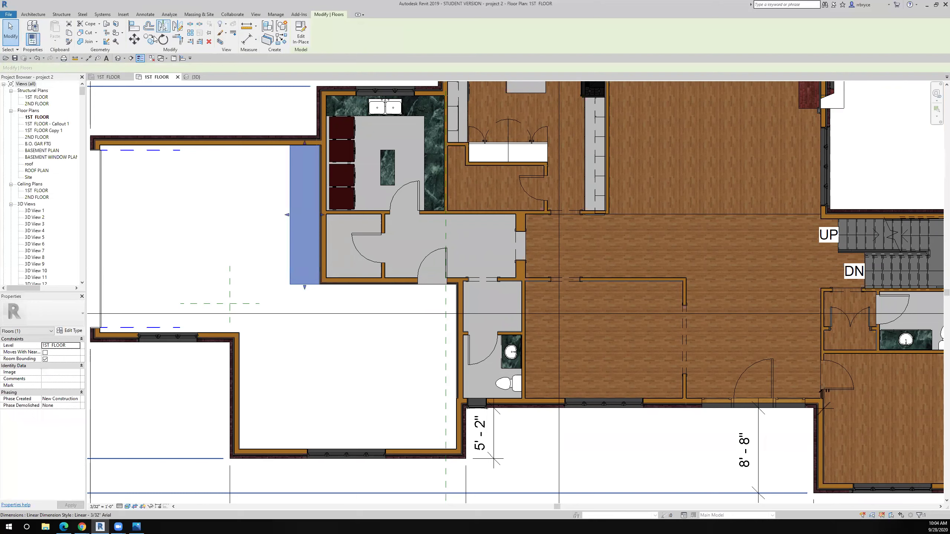
scroll(317, 141, "up", 2)
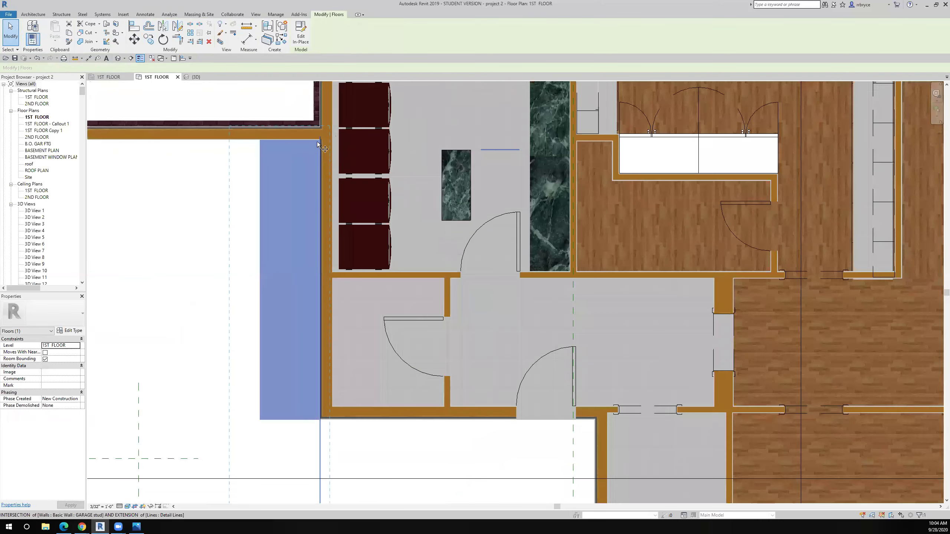
scroll(316, 122, "up", 2)
scroll(317, 120, "up", 1)
scroll(317, 103, "up", 1)
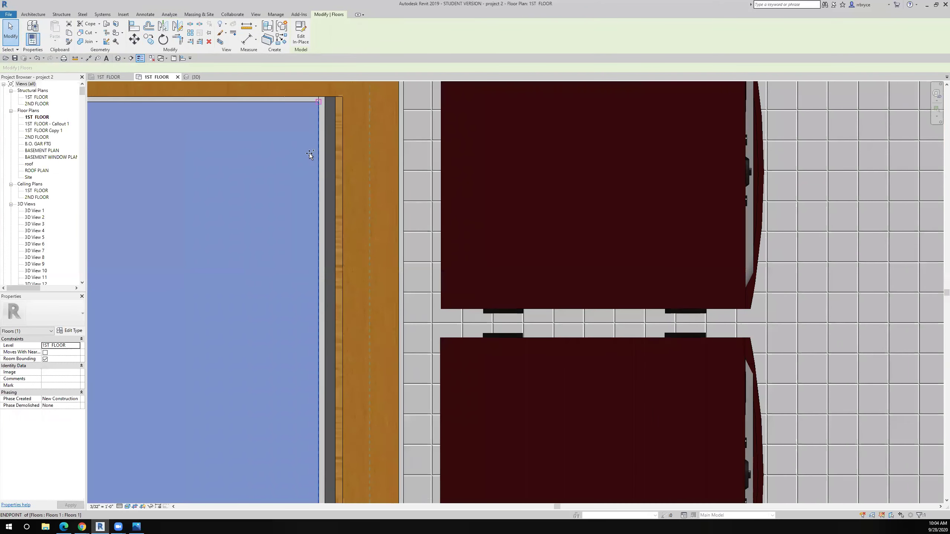
key("r")
key("o")
scroll(315, 190, "down", 1)
scroll(315, 191, "down", 2)
scroll(413, 274, "down", 2)
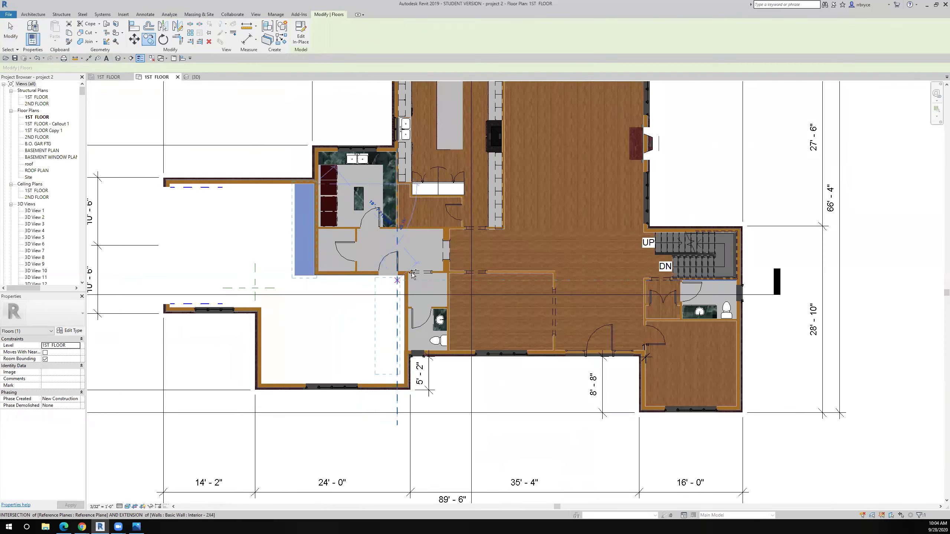
scroll(413, 274, "up", 3)
scroll(413, 275, "up", 2)
scroll(431, 206, "up", 2)
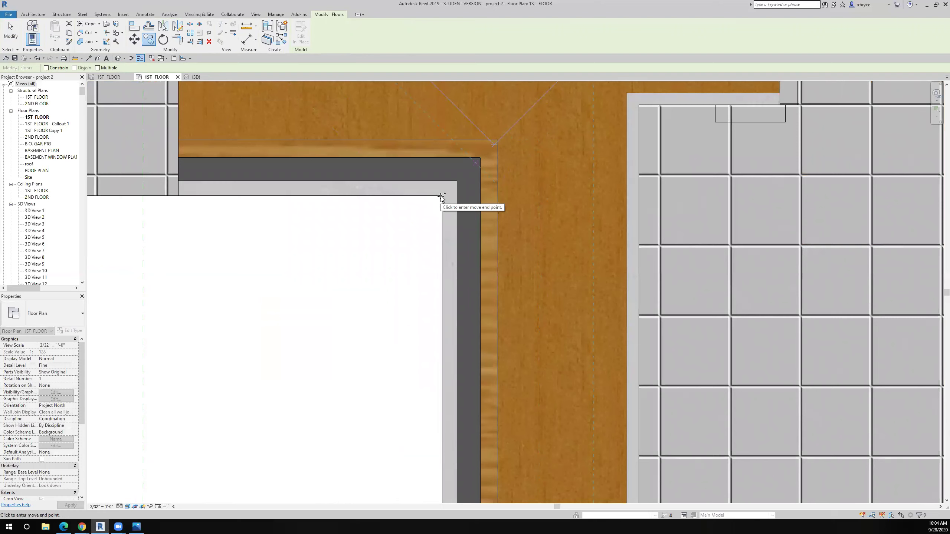
left_click(441, 198)
scroll(415, 233, "down", 2)
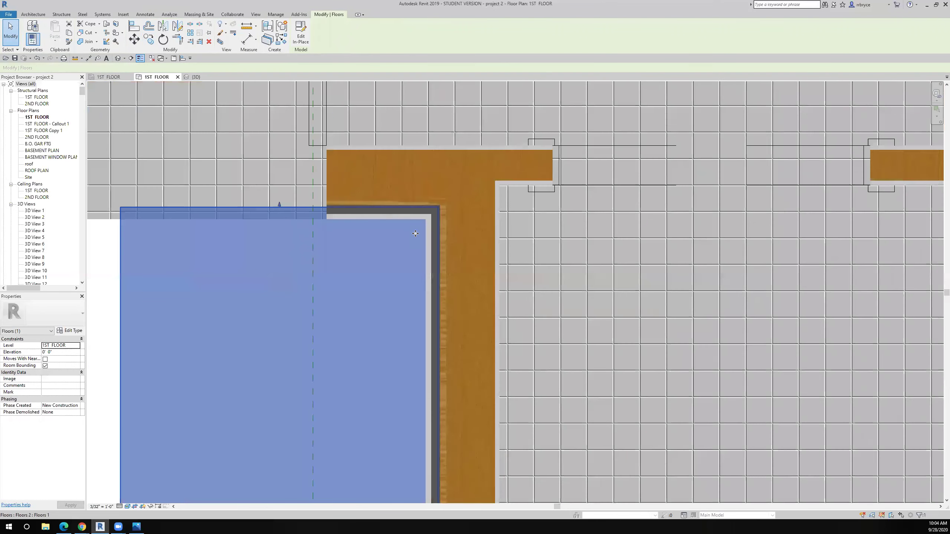
scroll(415, 234, "down", 2)
scroll(379, 224, "up", 2)
scroll(320, 221, "up", 2)
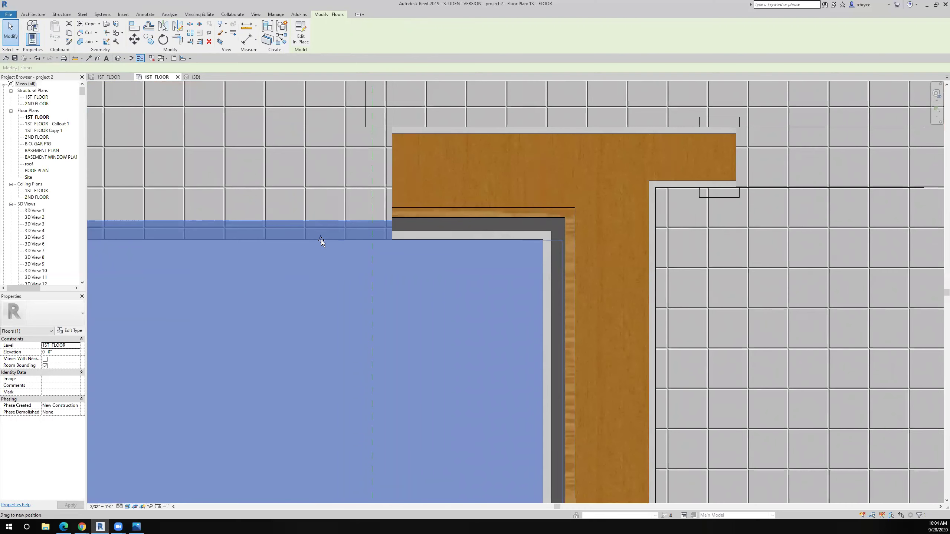
Stretch the floor's top and bottom edges to the walls and reselect it.
left_click_drag(321, 234, 322, 240)
scroll(305, 256, "down", 3)
scroll(327, 237, "down", 1)
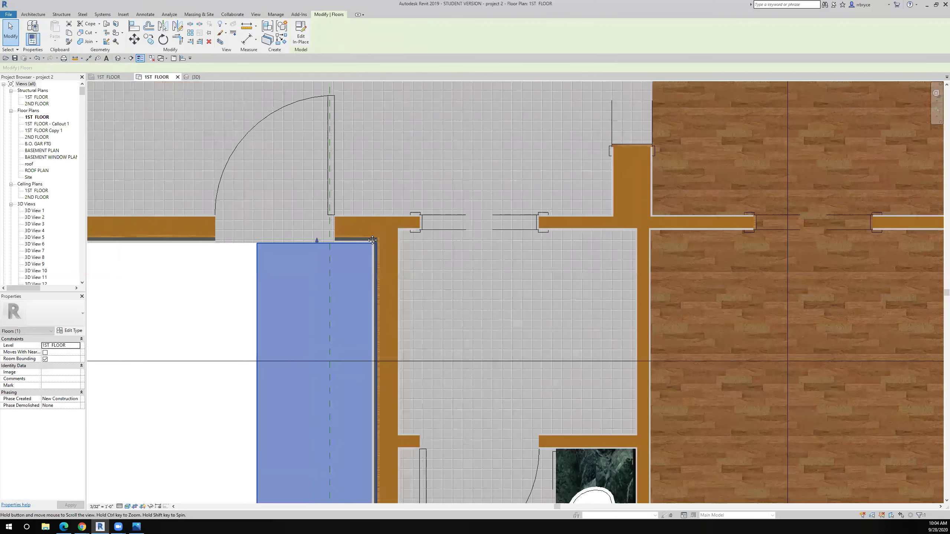
scroll(356, 216, "down", 1)
scroll(386, 194, "down", 1)
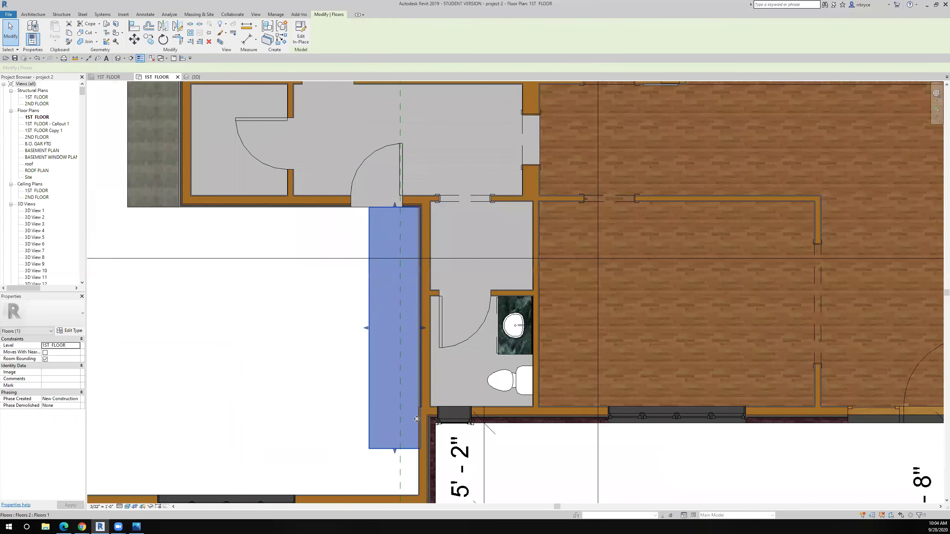
scroll(397, 479, "up", 1)
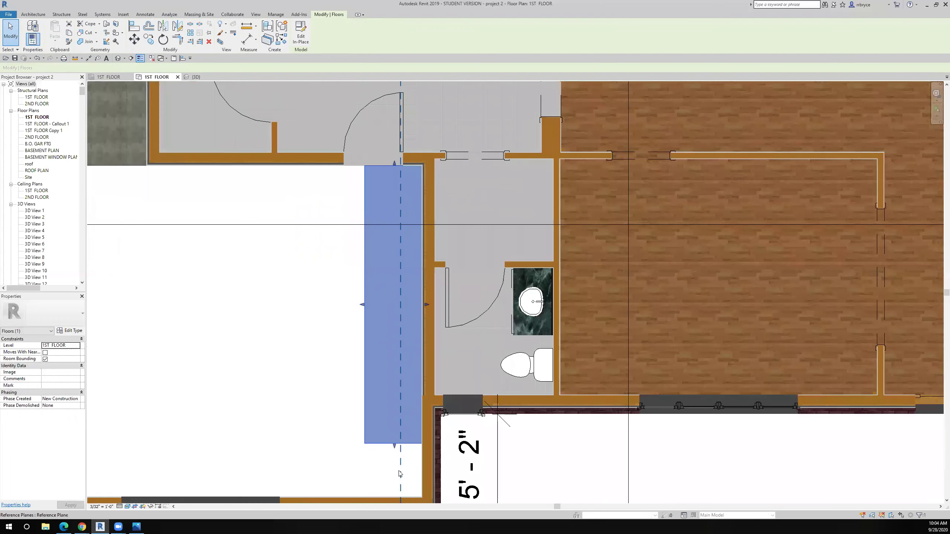
scroll(398, 475, "up", 1)
scroll(398, 383, "up", 2)
left_click_drag(387, 307, 384, 397)
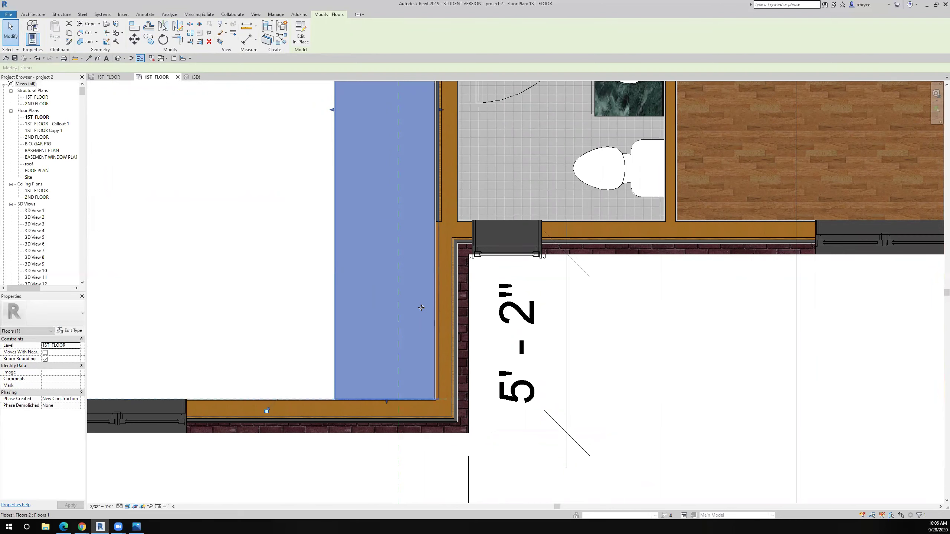
scroll(421, 309, "up", 2)
scroll(440, 346, "down", 1)
scroll(440, 347, "down", 1)
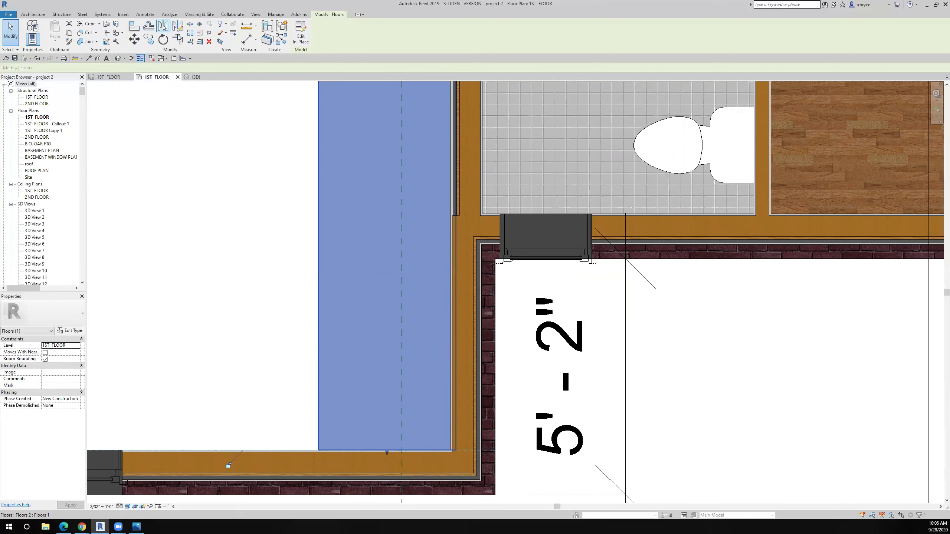
scroll(361, 339, "down", 2)
scroll(361, 335, "down", 2)
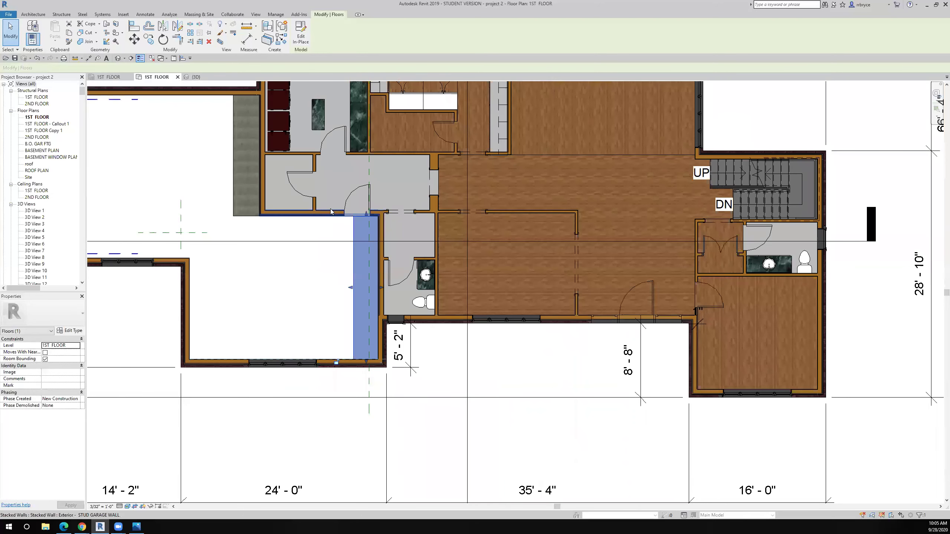
scroll(355, 275, "up", 3)
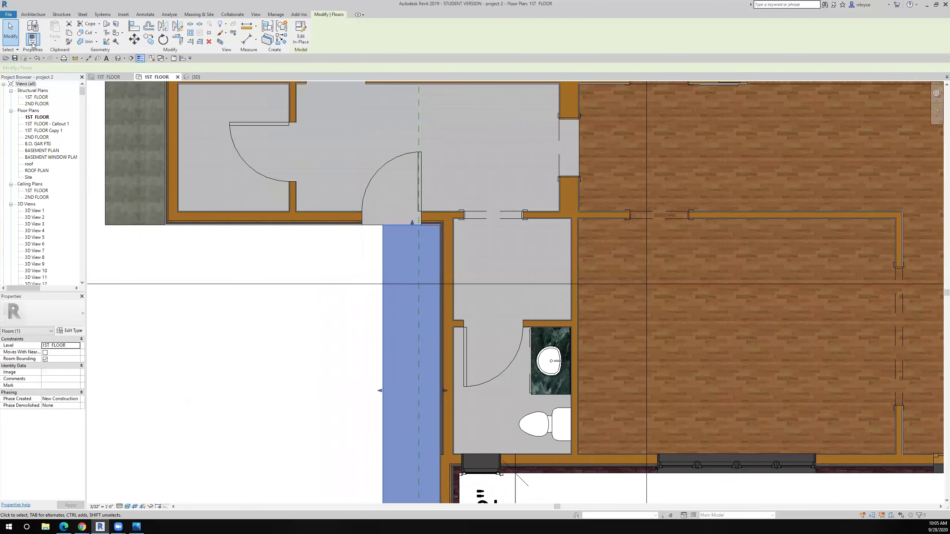
left_click(15, 34)
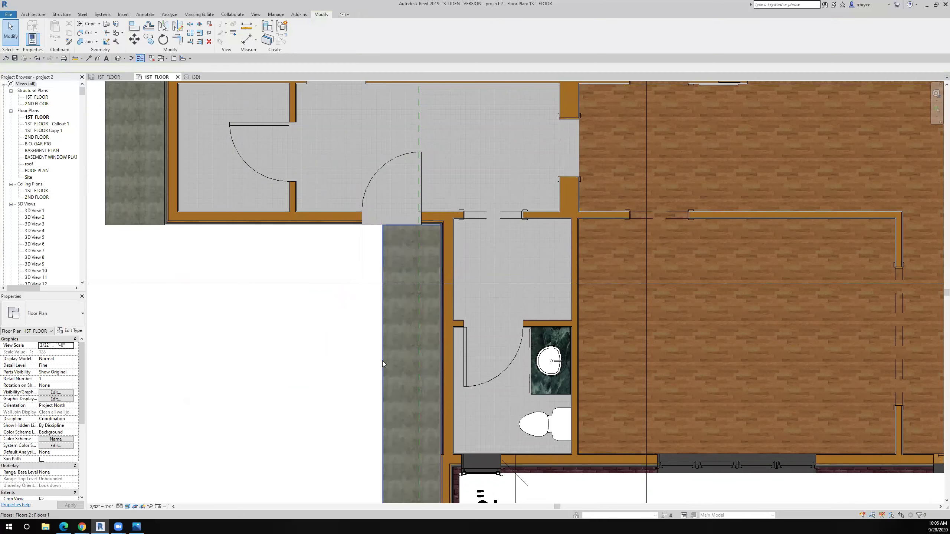
left_click(394, 314)
scroll(408, 355, "down", 2)
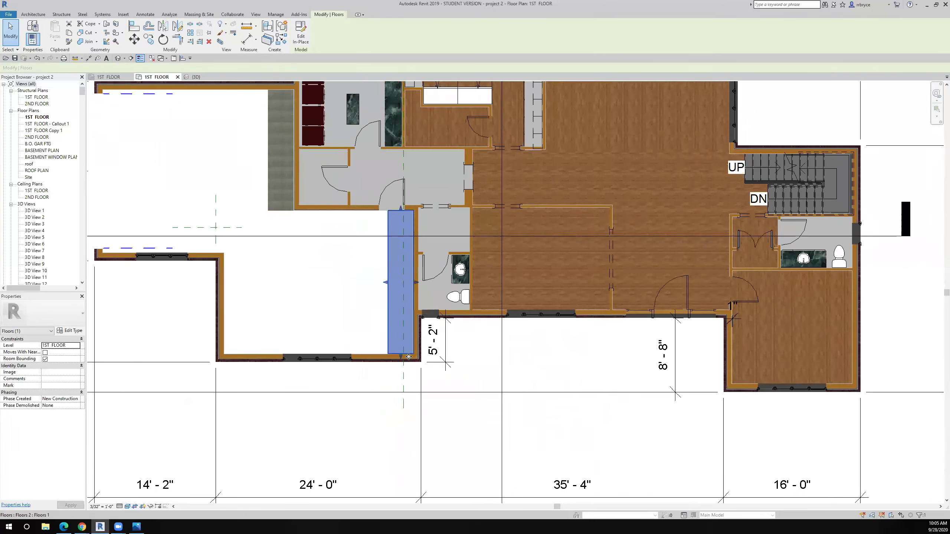
scroll(409, 357, "up", 2)
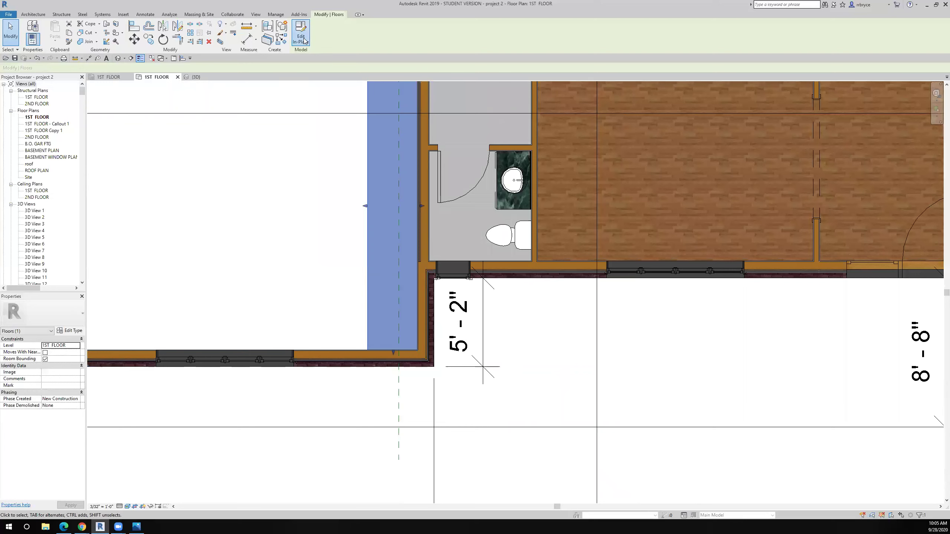
Reopen the platform extrusion and set its width dimension to 4'6".
double_click(403, 264)
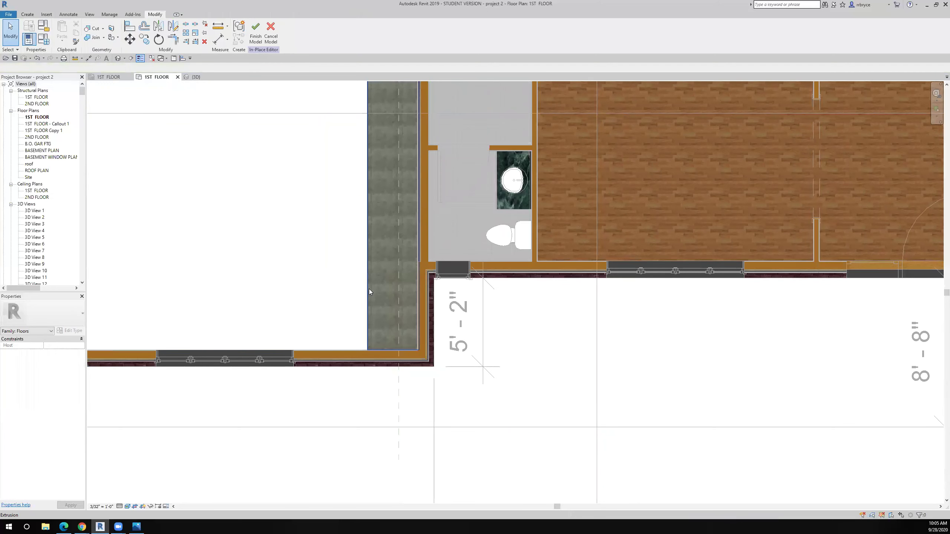
left_click(375, 305)
left_click(394, 367)
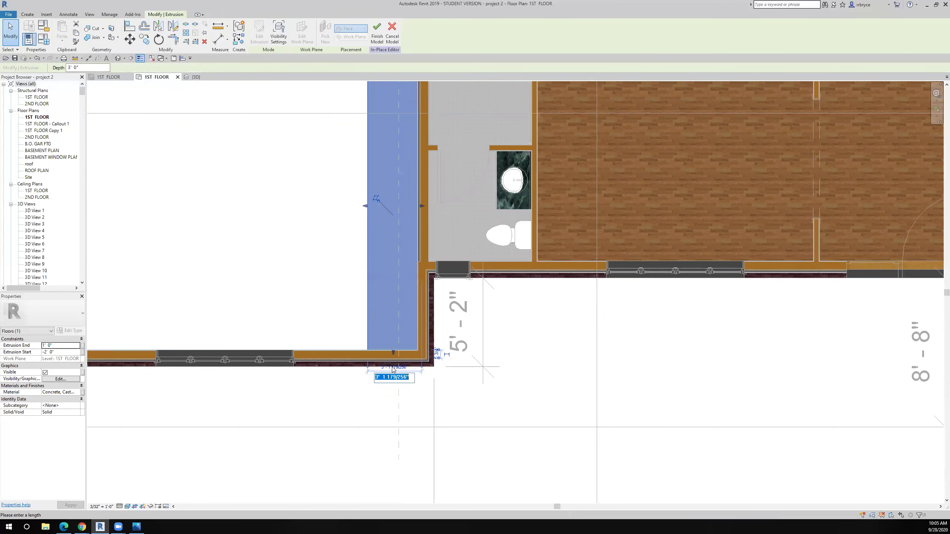
key("Return")
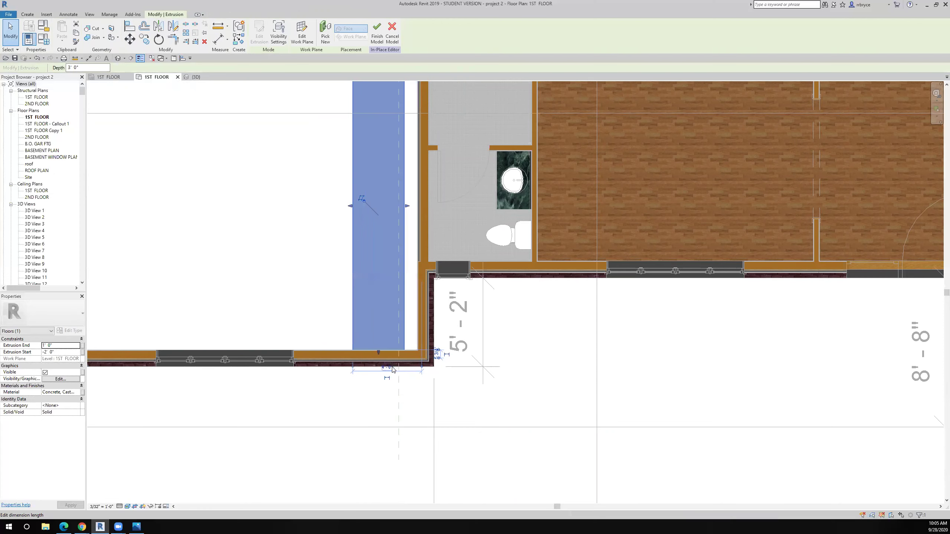
scroll(397, 256, "down", 4)
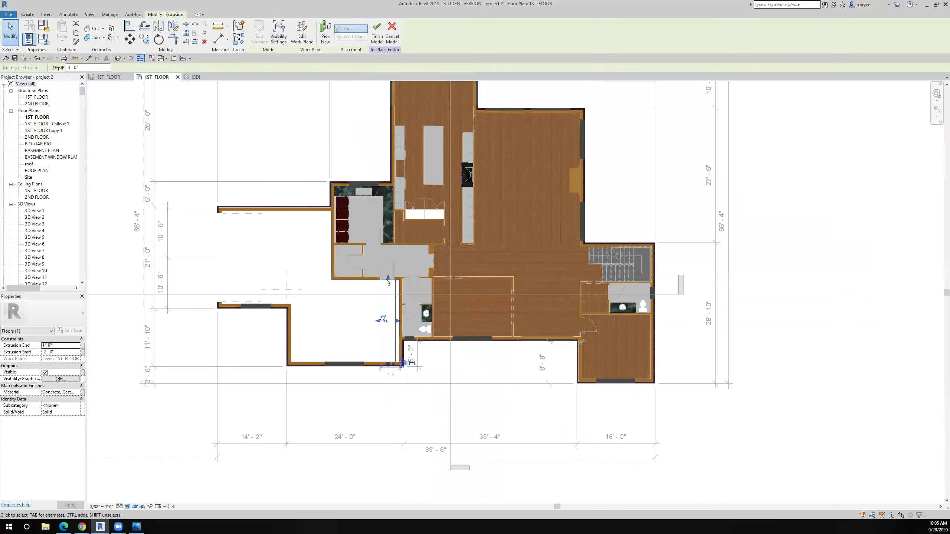
scroll(385, 283, "up", 2)
scroll(385, 286, "up", 1)
scroll(385, 286, "up", 2)
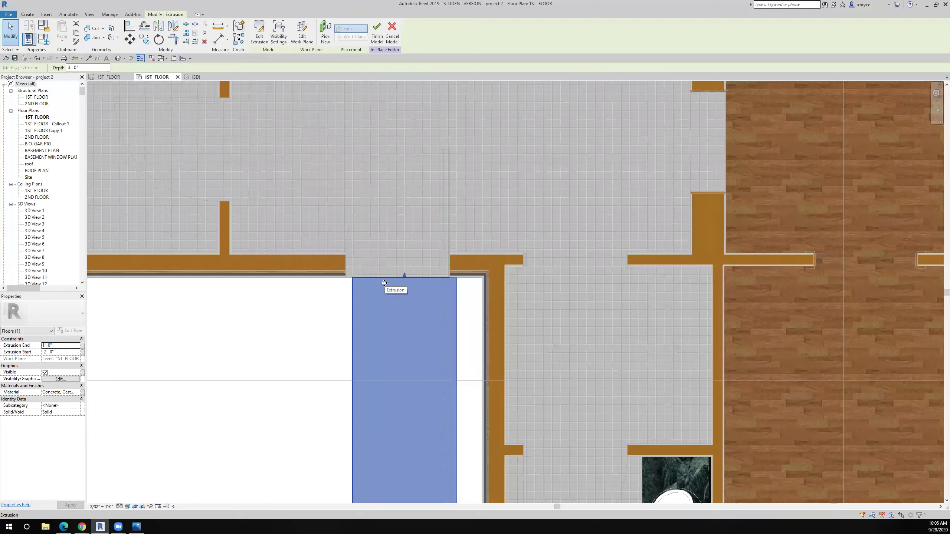
scroll(385, 318, "down", 1)
scroll(385, 317, "down", 2)
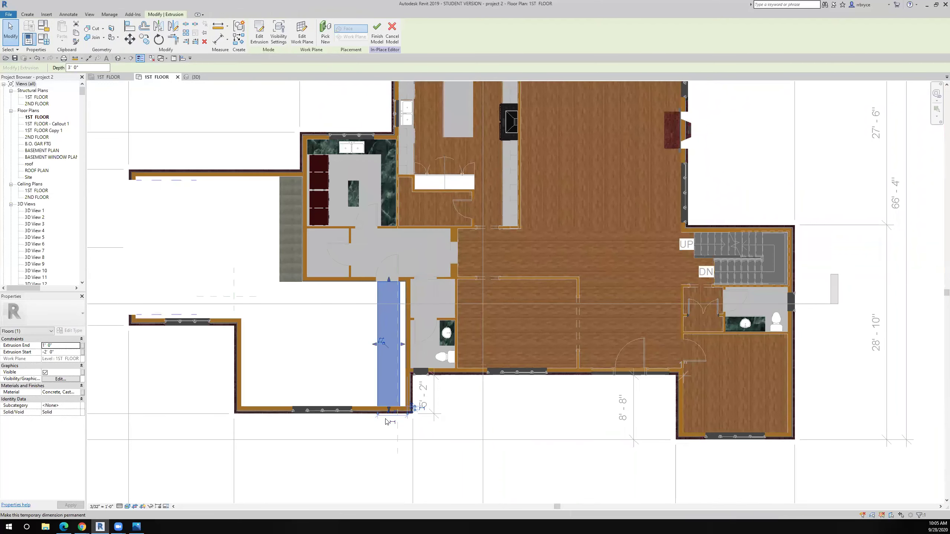
scroll(389, 422, "up", 3)
left_click(414, 402)
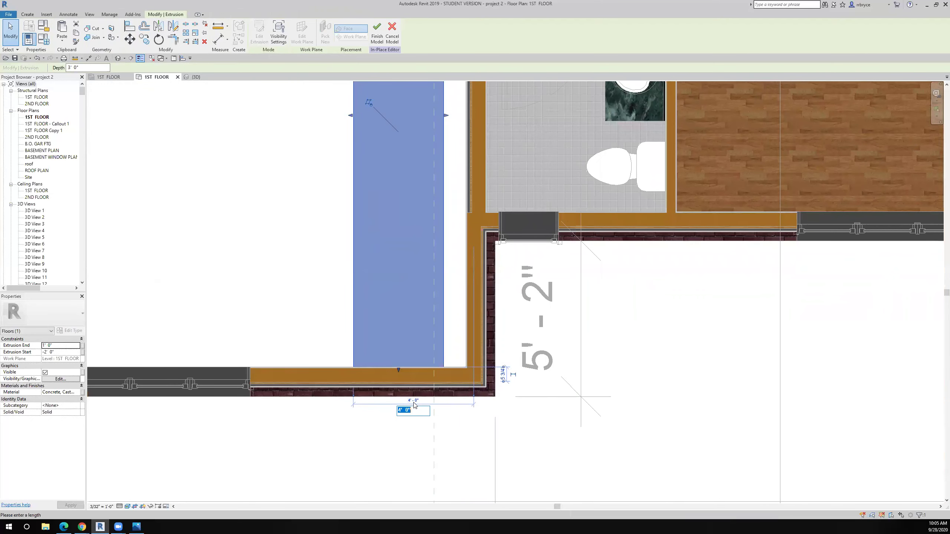
type("4")
type("'6")
key("Return")
scroll(418, 445, "down", 2)
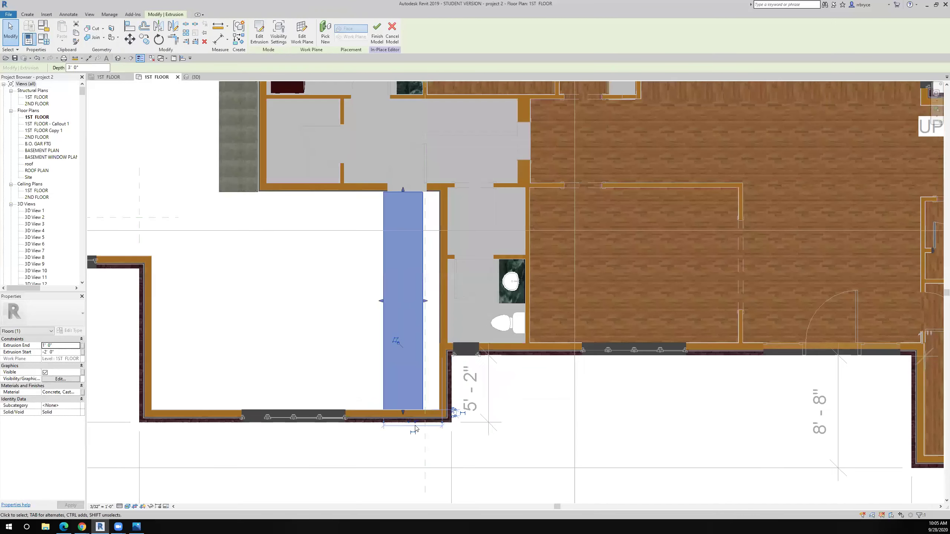
scroll(390, 343, "down", 2)
scroll(442, 340, "up", 5)
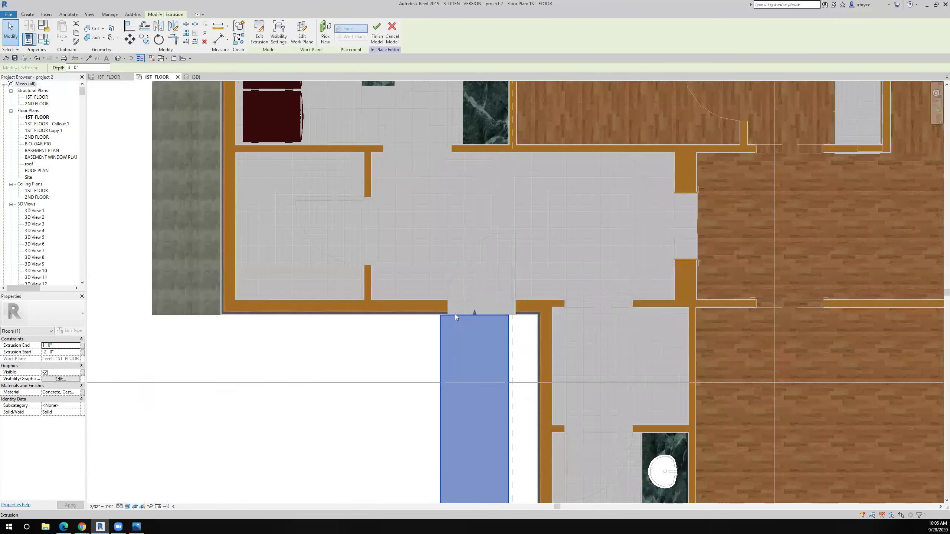
scroll(455, 314, "up", 1)
Drag the platform's side edge flush against the garage wall.
middle_click_drag(321, 219, 176, 92)
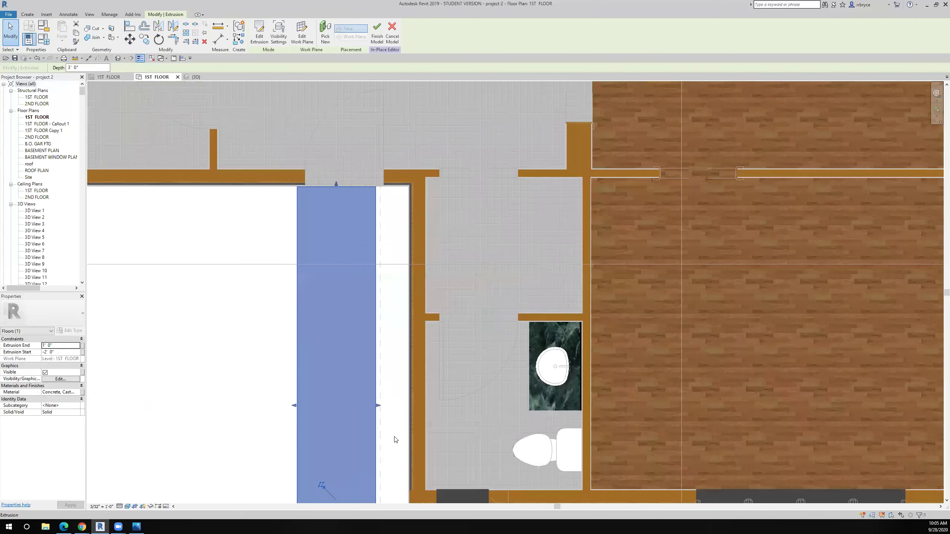
left_click_drag(395, 412, 404, 416)
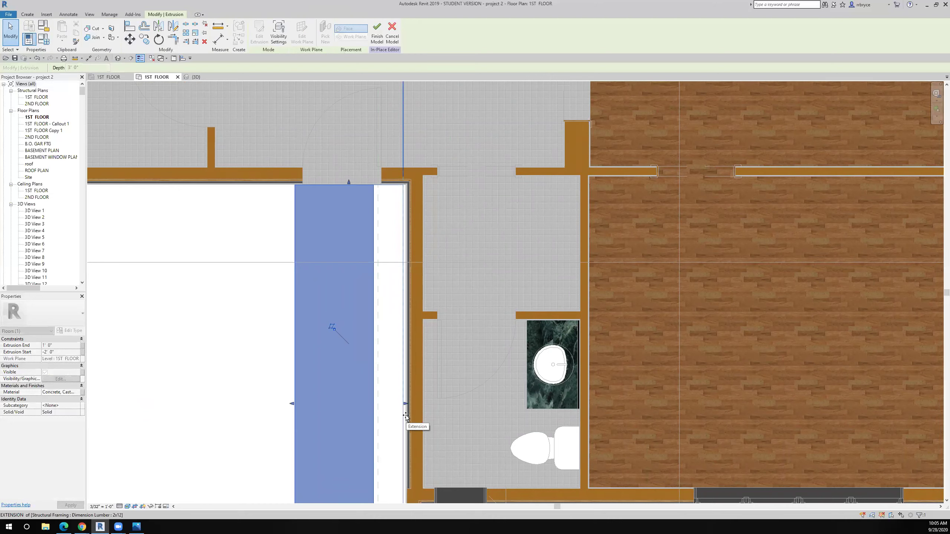
left_click_drag(405, 418, 405, 418)
scroll(372, 350, "up", 2)
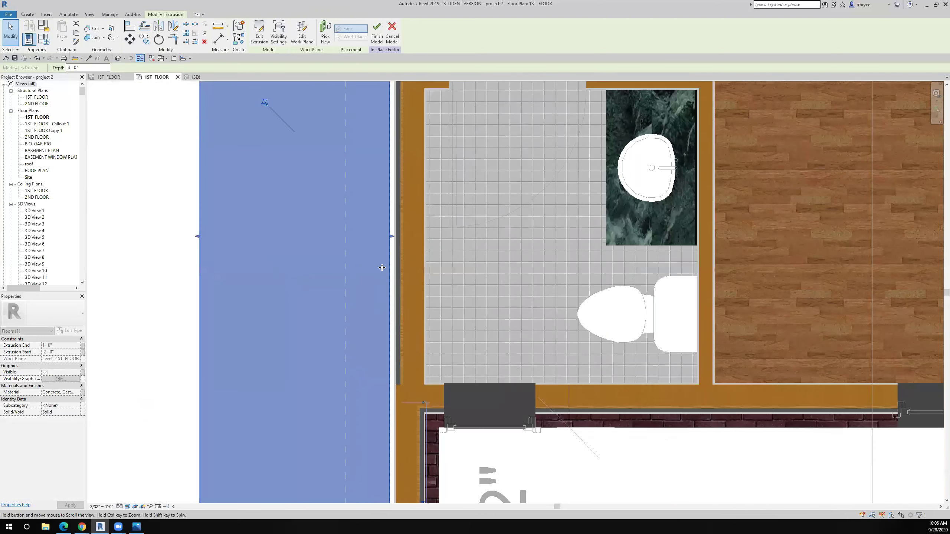
middle_click_drag(372, 350, 374, 268)
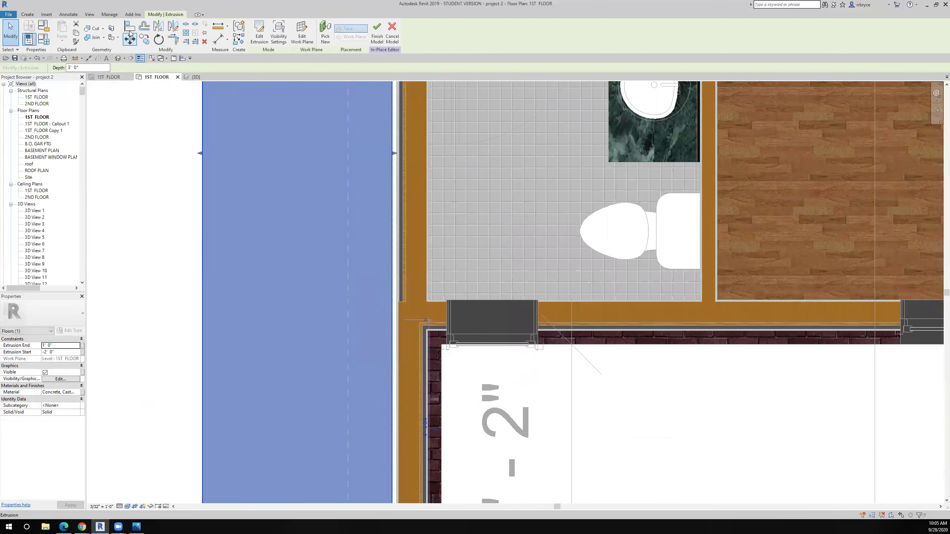
key("Escape")
key("a")
key("l")
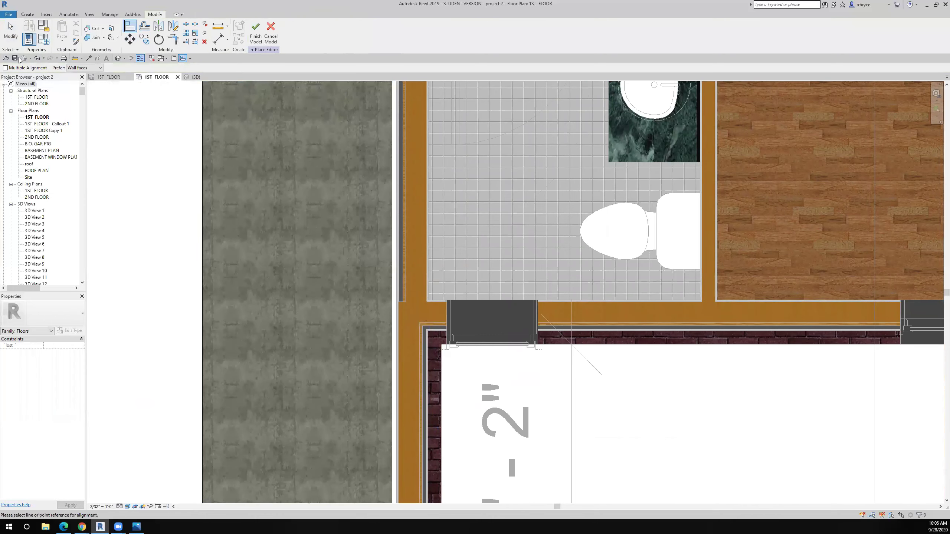
key("Escape")
left_click(373, 274)
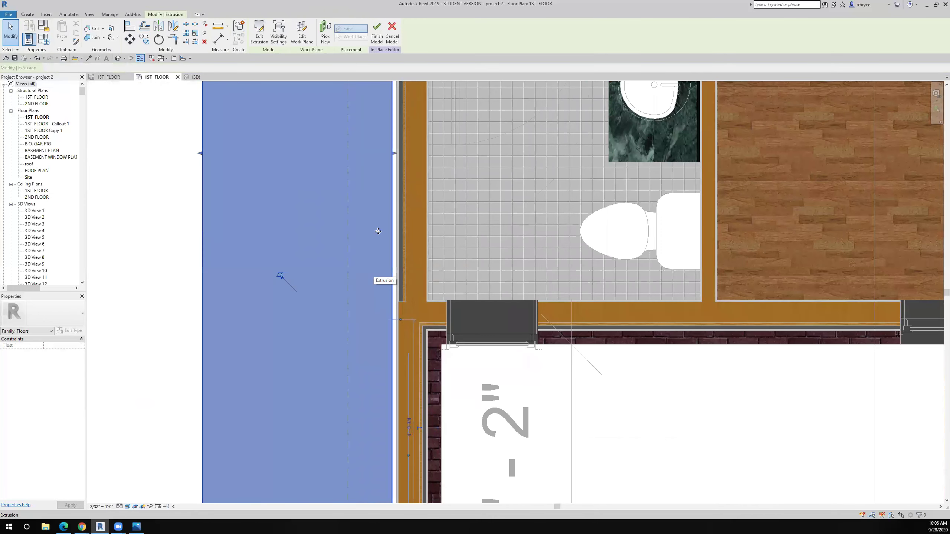
left_click_drag(394, 154, 395, 155)
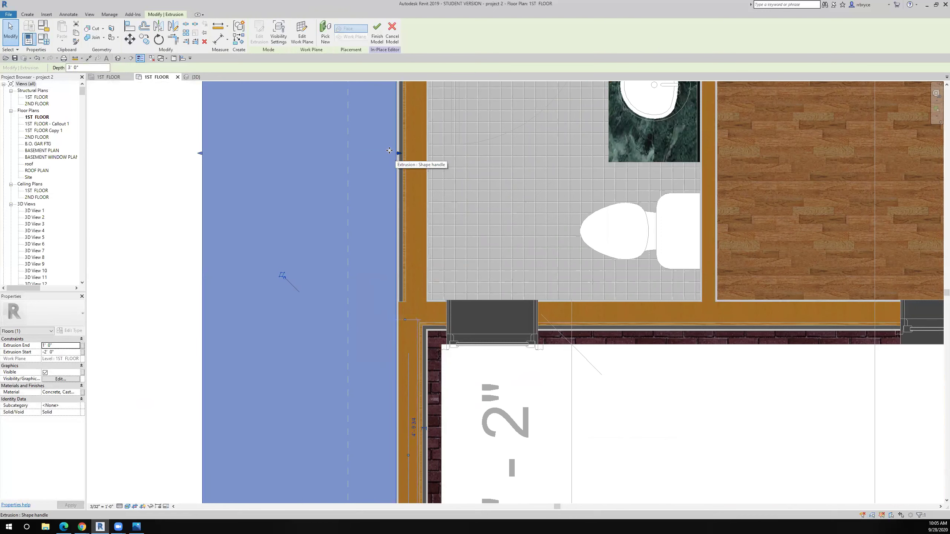
Reopen and finish the extrusion profile sketch, then select the concrete extrusion.
left_click(259, 34)
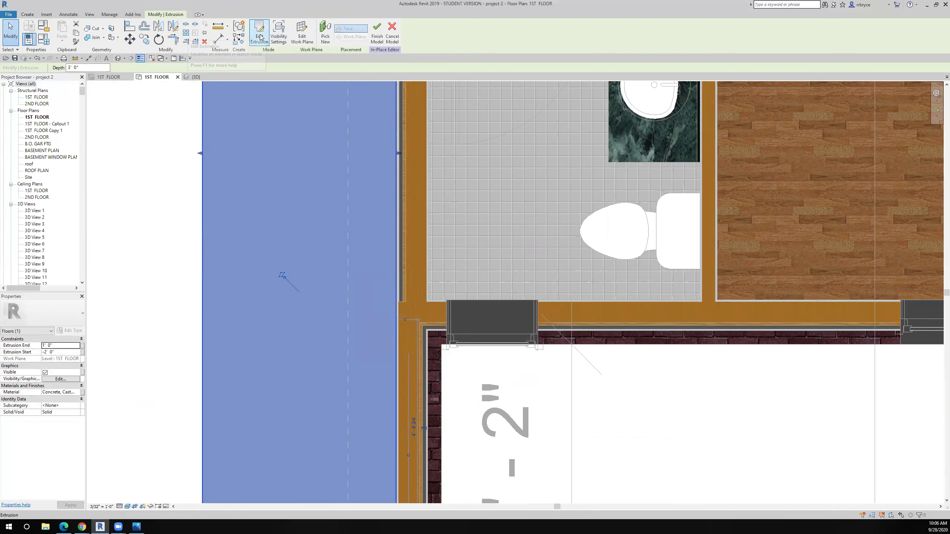
scroll(399, 309, "up", 2)
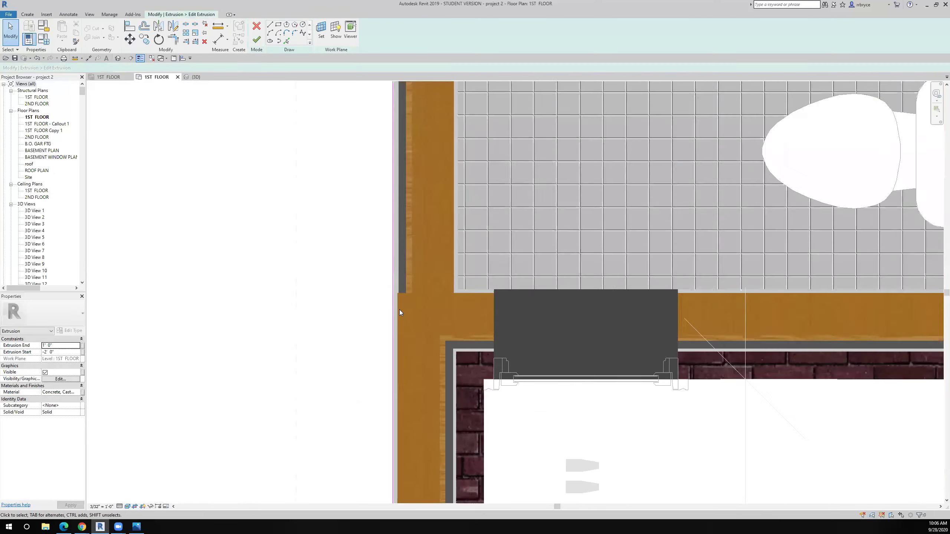
scroll(398, 309, "up", 1)
scroll(396, 308, "up", 1)
scroll(396, 307, "down", 3)
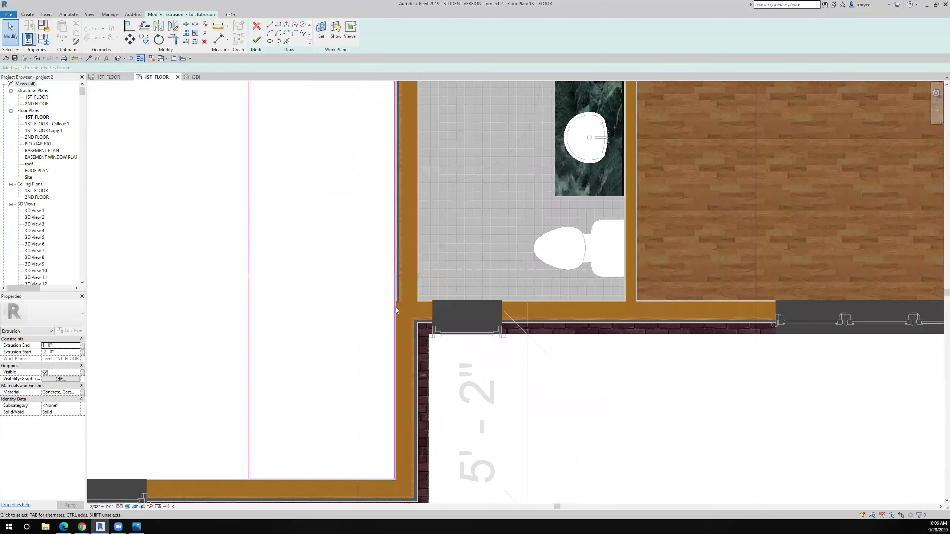
scroll(397, 301, "up", 1)
left_click(254, 39)
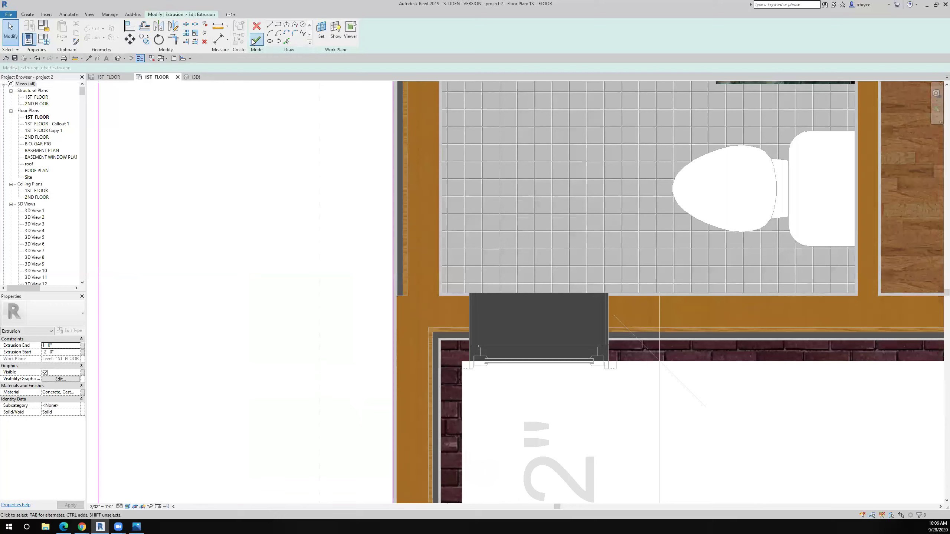
left_click(189, 360)
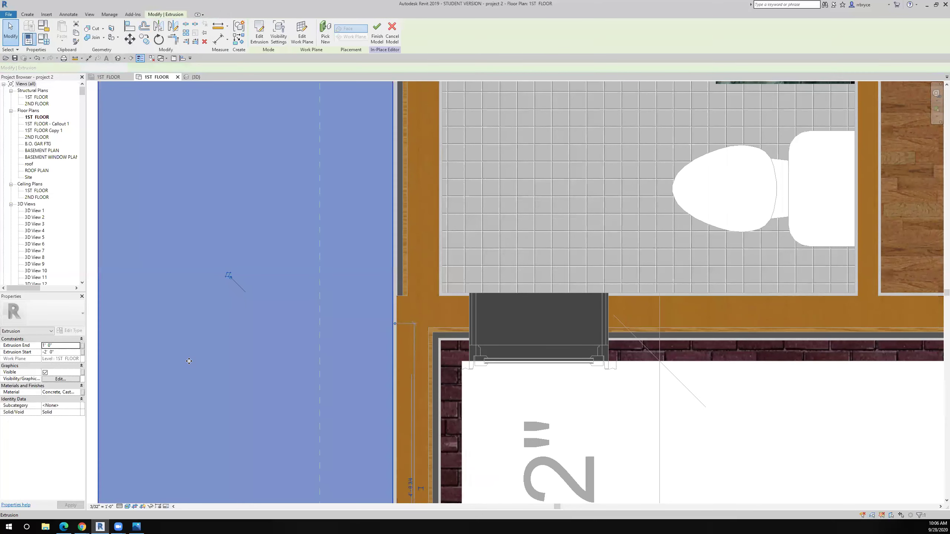
scroll(355, 118, "down", 5)
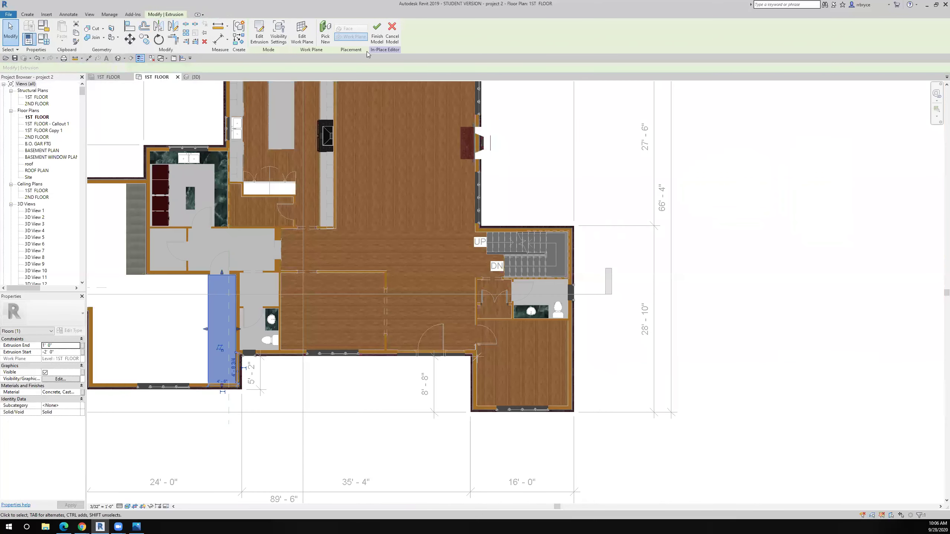
Finish the in-place model, then right-click the section line through the garage.
left_click(377, 34)
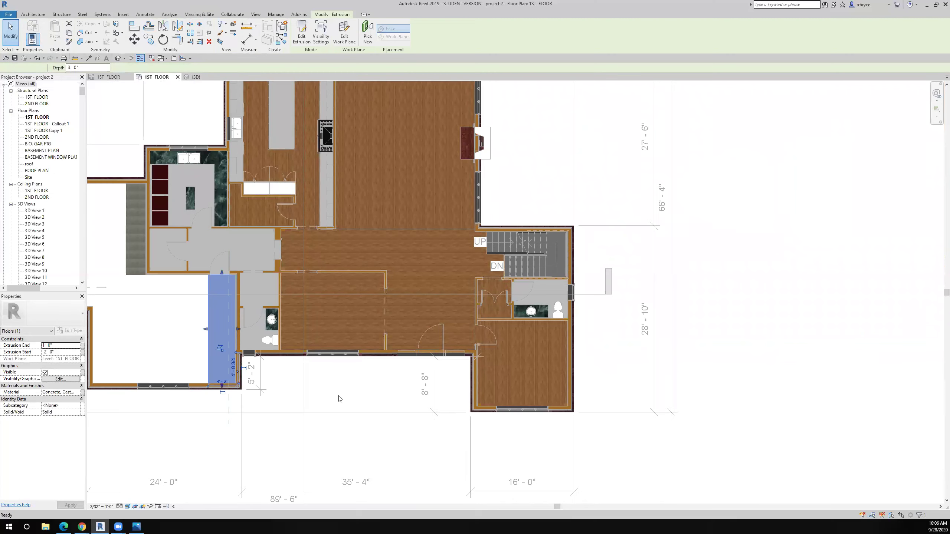
key("Escape")
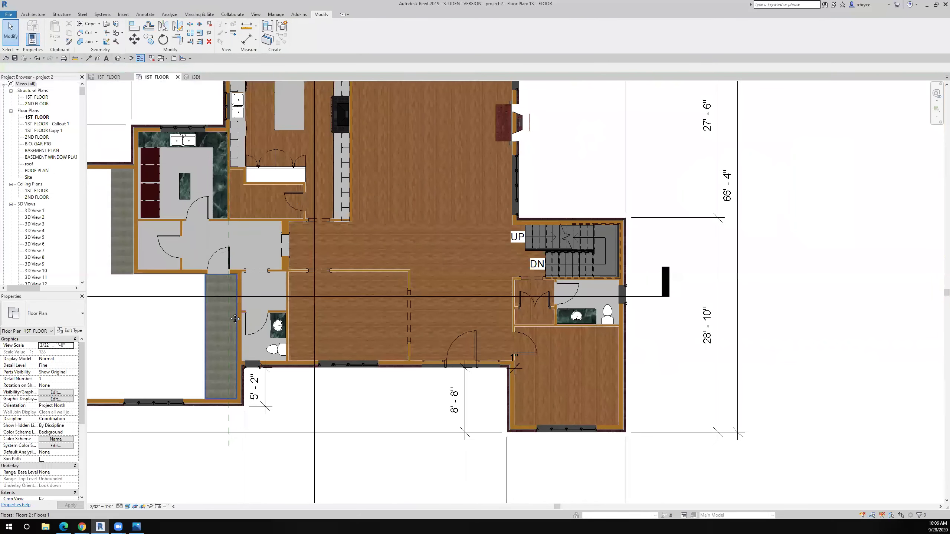
middle_click_drag(224, 278, 338, 296)
scroll(339, 297, "down", 1)
left_click(340, 283)
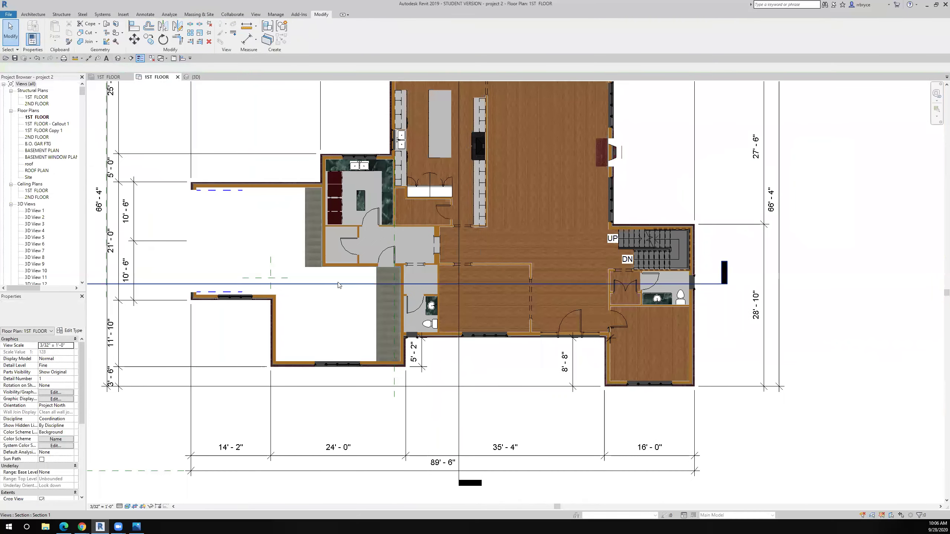
right_click(340, 284)
In Section 1, drag the garage platform's top below the first-floor level.
left_click(358, 326)
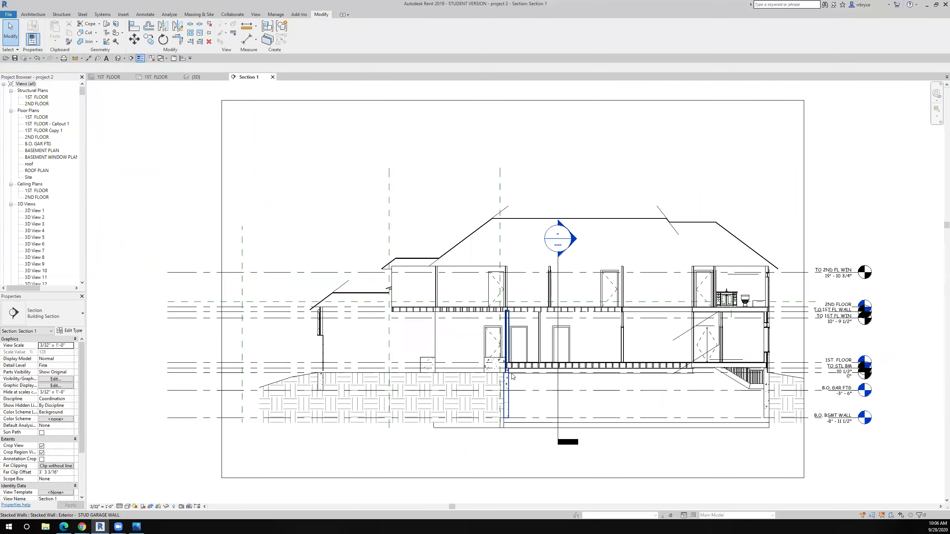
scroll(502, 371, "up", 4)
scroll(479, 368, "up", 4)
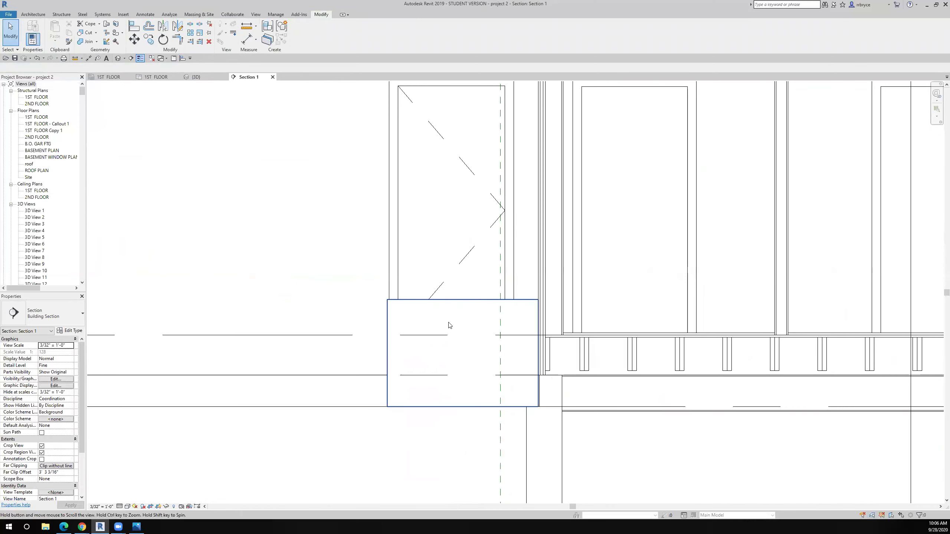
middle_click_drag(448, 325, 439, 282)
left_click(442, 274)
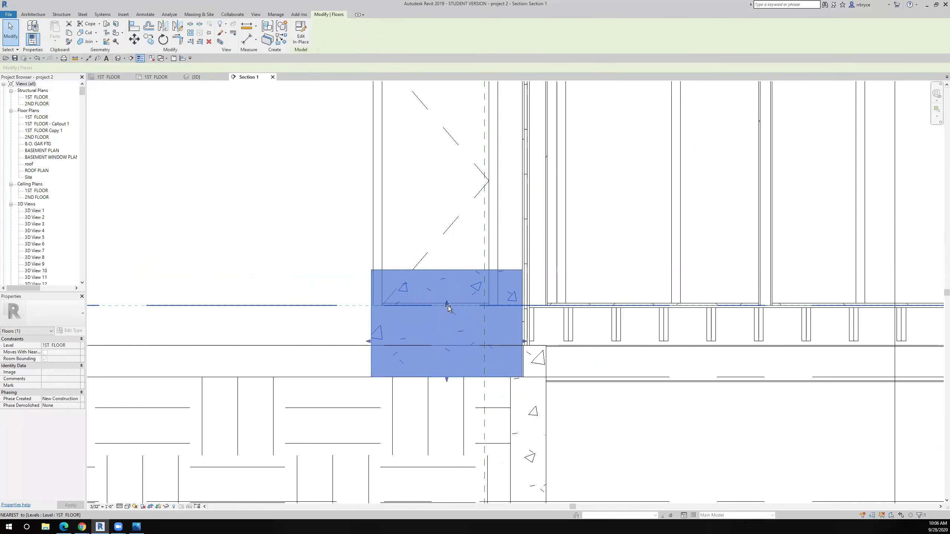
left_click_drag(448, 306, 447, 305)
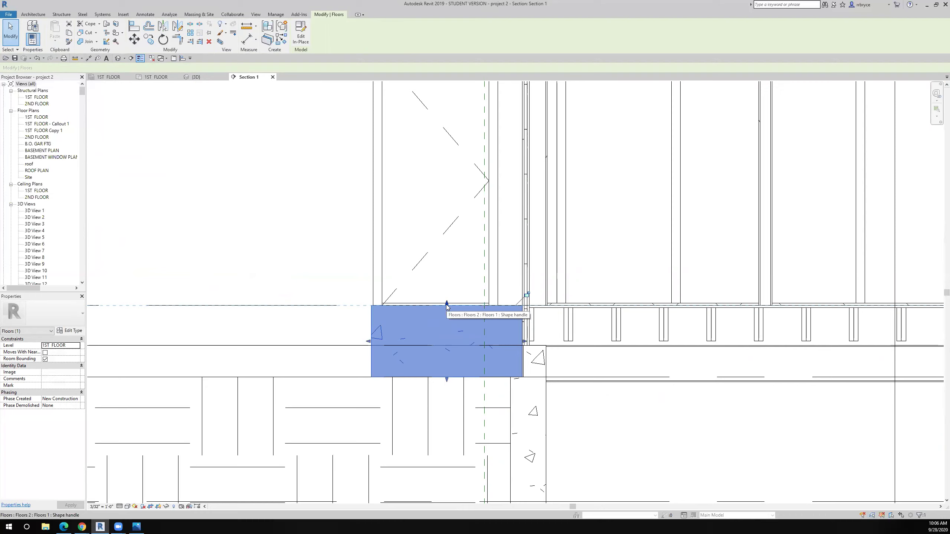
left_click_drag(445, 305, 443, 334)
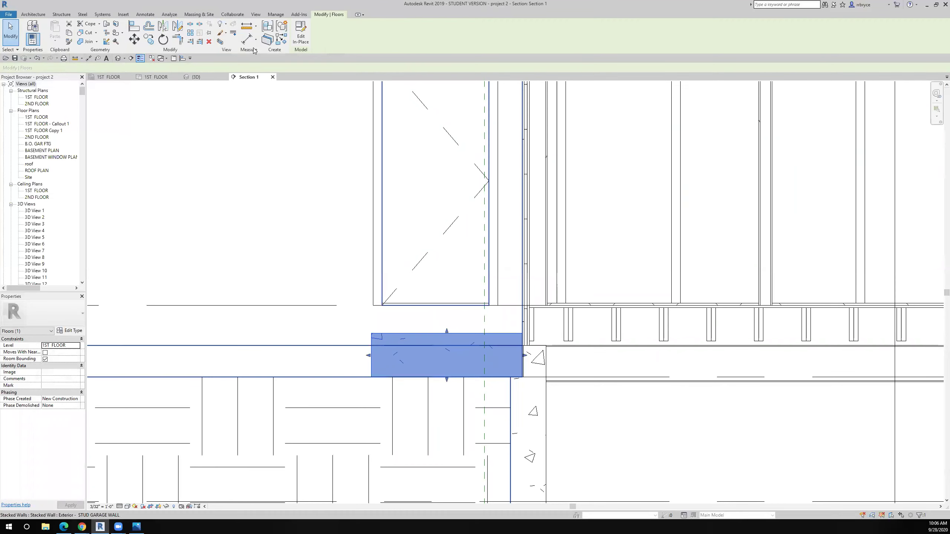
Add an aligned dimension from the floor line to the platform top, reading 9 13/32".
left_click(248, 38)
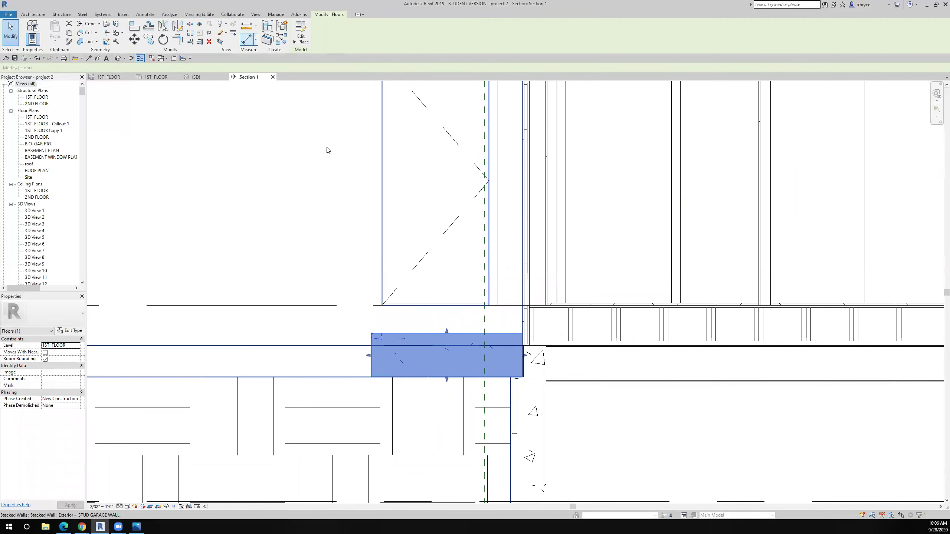
left_click(423, 306)
left_click(422, 283)
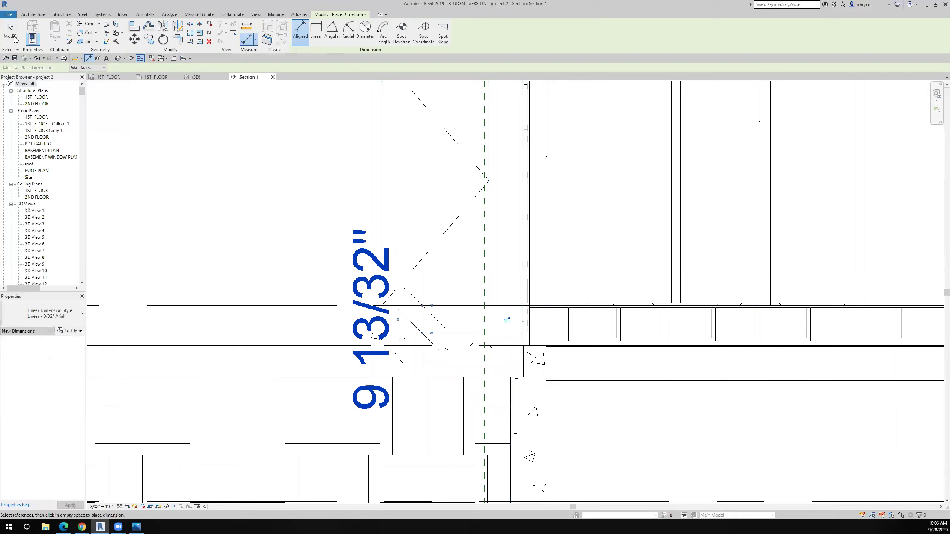
left_click(15, 39)
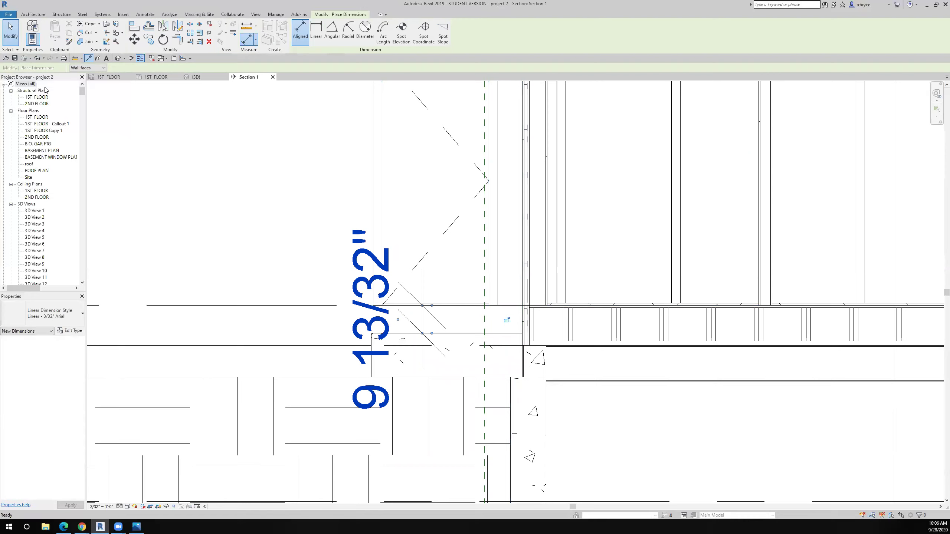
left_click(460, 340)
left_click(394, 327)
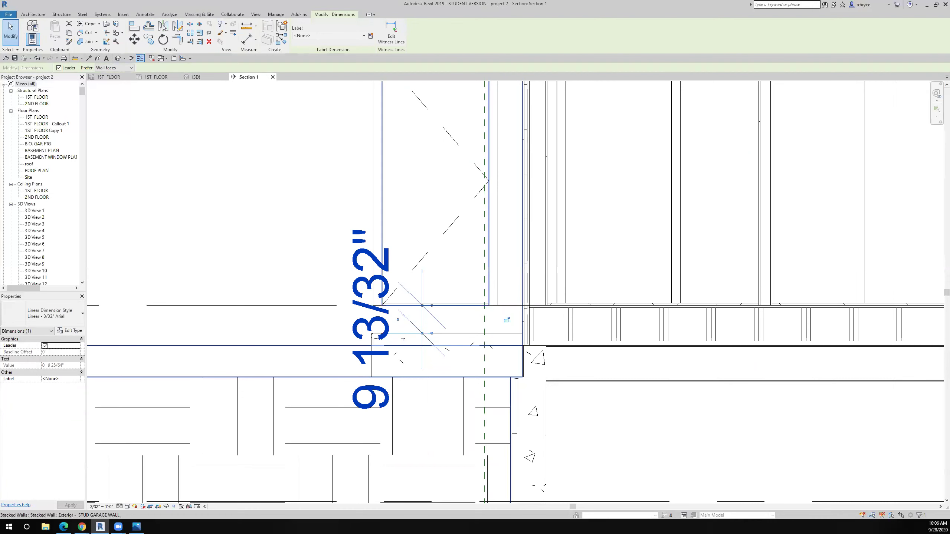
key("Escape")
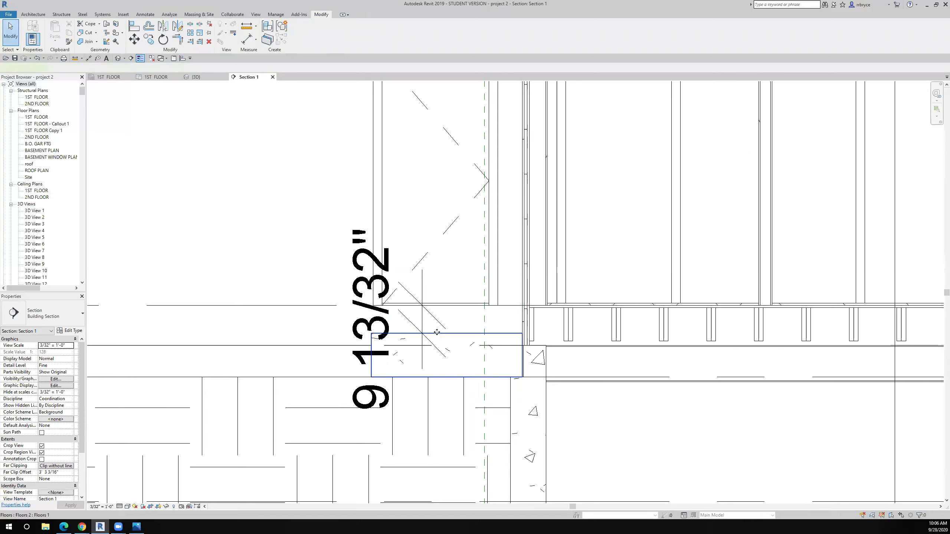
Drag the platform's top handle up until the gap reads about 7 25/32".
left_click(437, 332)
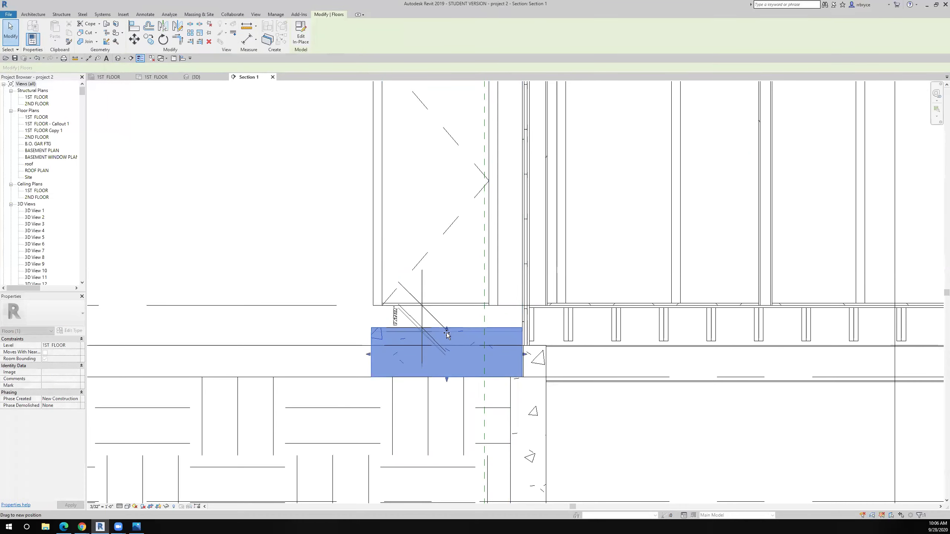
left_click_drag(447, 327, 447, 326)
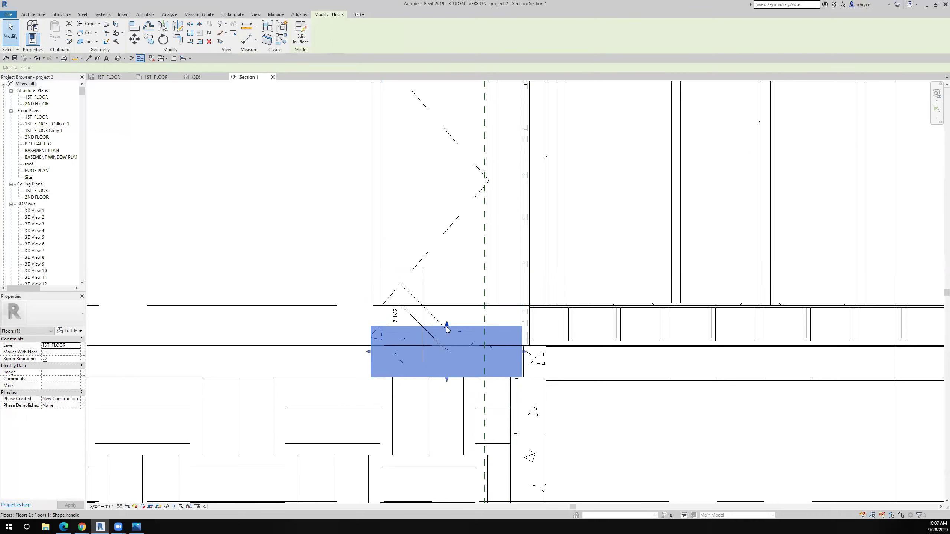
left_click_drag(446, 327, 446, 329)
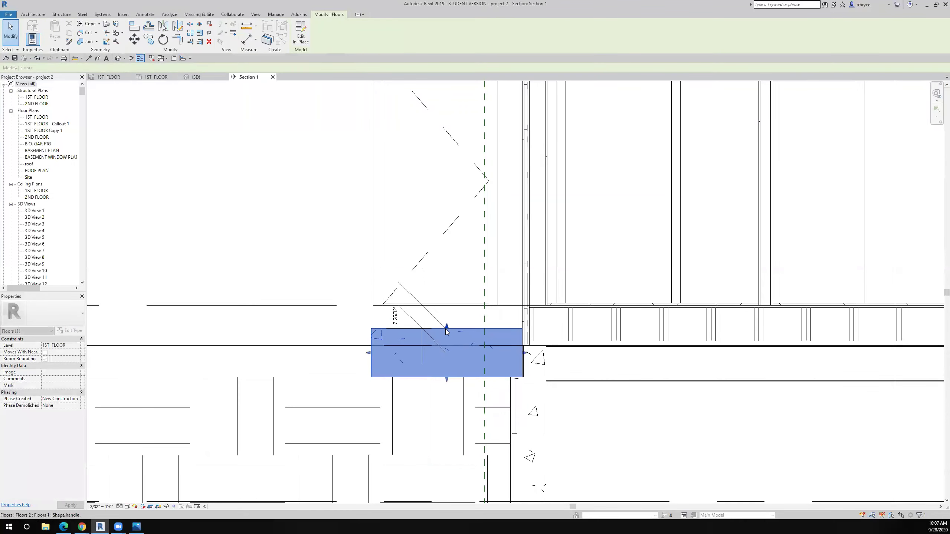
scroll(446, 328, "down", 2)
scroll(446, 329, "down", 2)
scroll(445, 329, "down", 2)
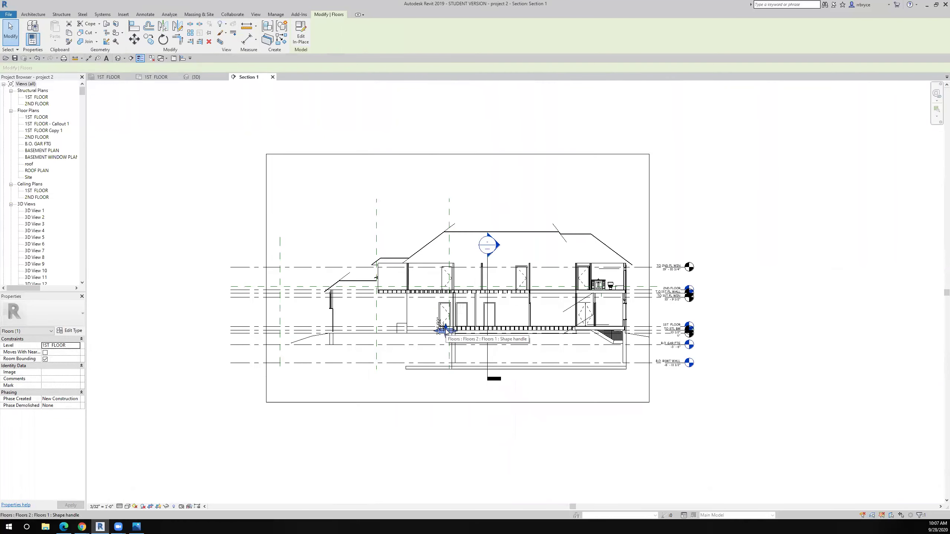
scroll(446, 329, "up", 3)
Deselect the platform, abandon an Align attempt, and switch back to the 1ST FLOOR plan.
key("Escape")
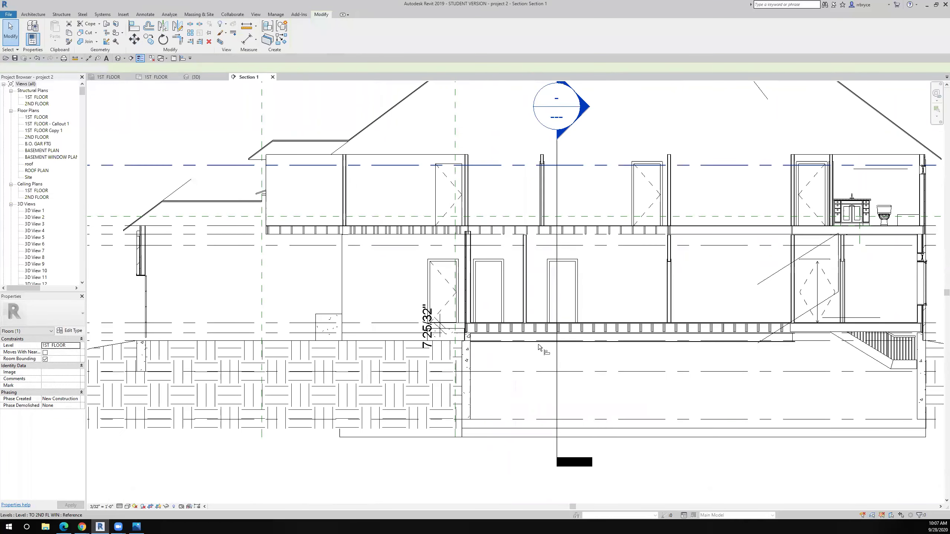
key("a")
key("l")
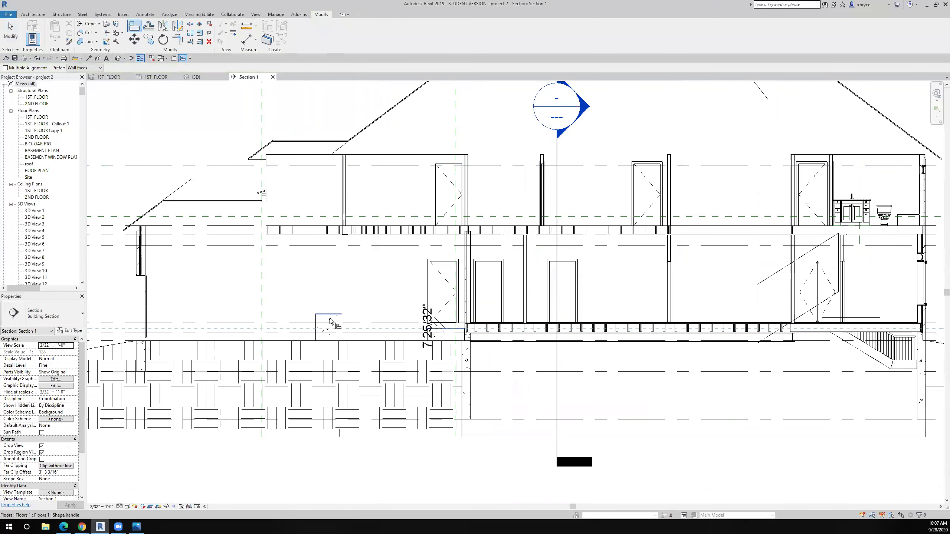
left_click(331, 322)
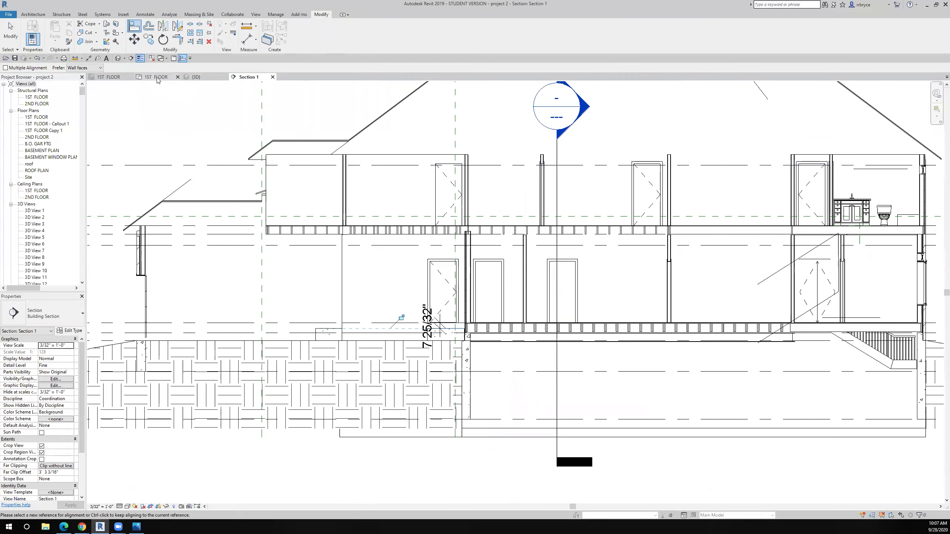
key("Escape")
key("ctrl+Tab")
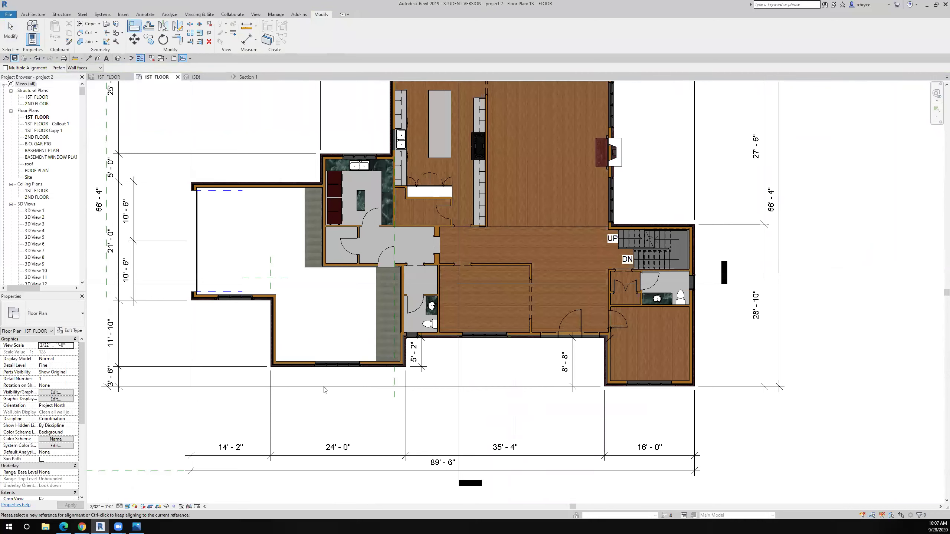
key("Escape")
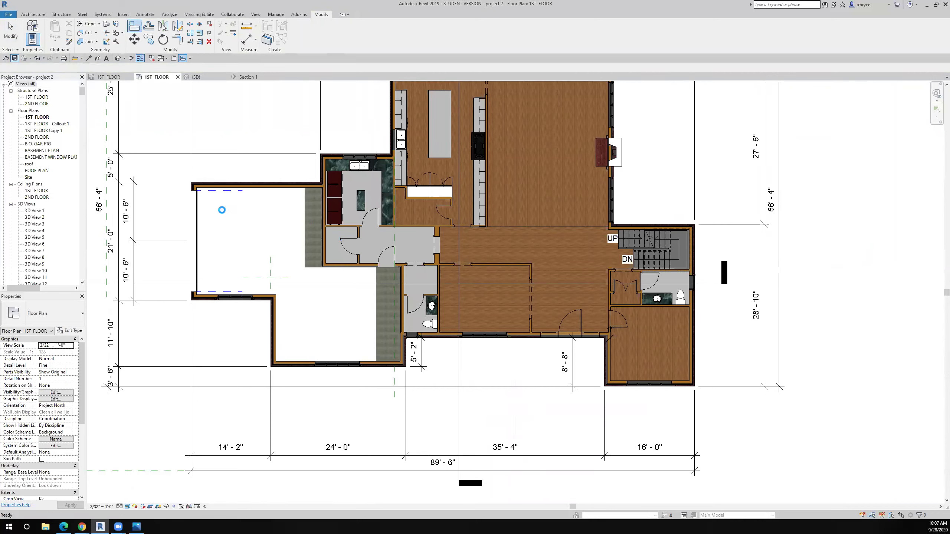